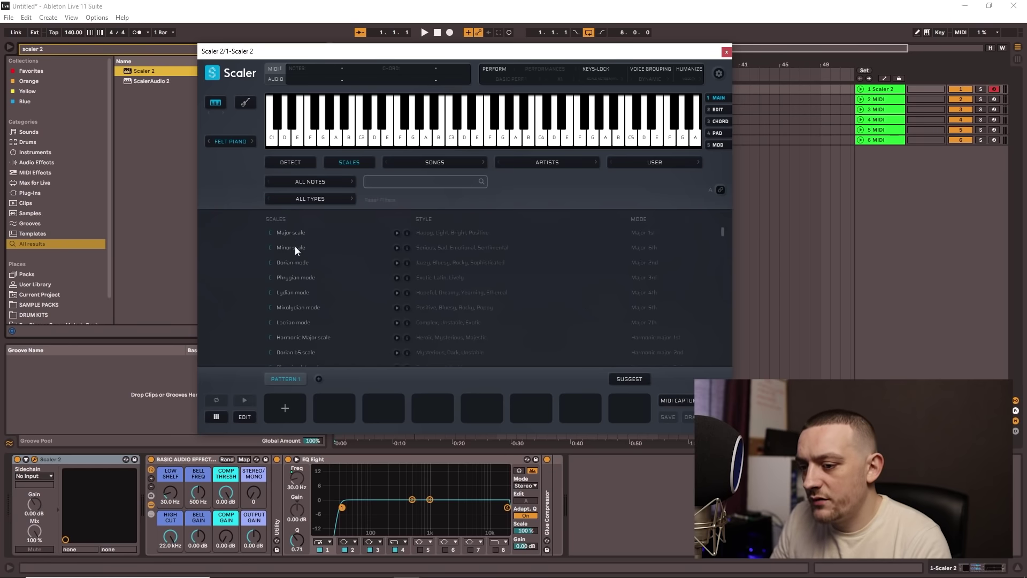
# - Select the C Minor scale and audition its seven triads from C min up to Bb maj
pyautogui.click(296, 248)
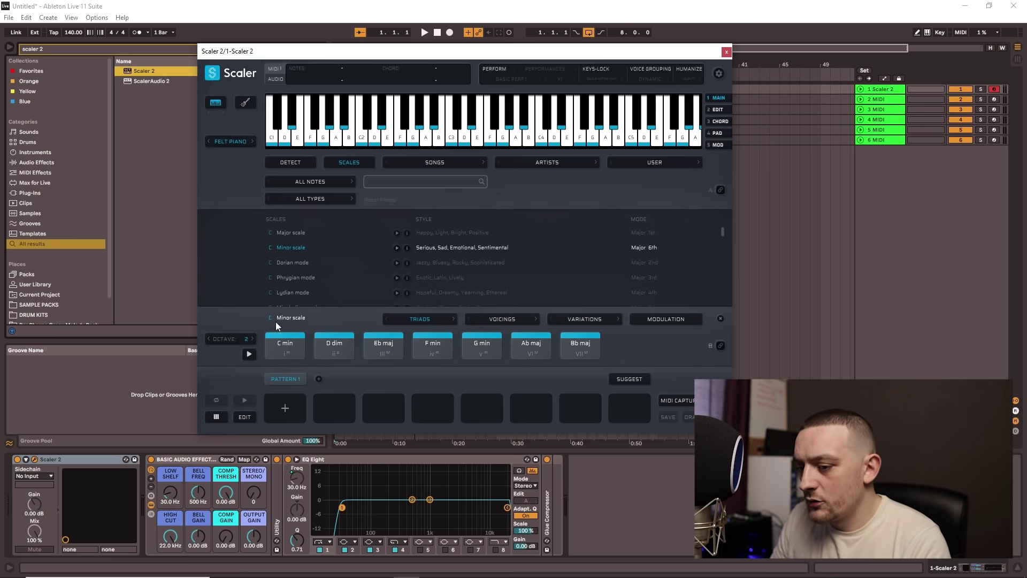
pyautogui.click(284, 341)
pyautogui.click(332, 340)
pyautogui.click(366, 344)
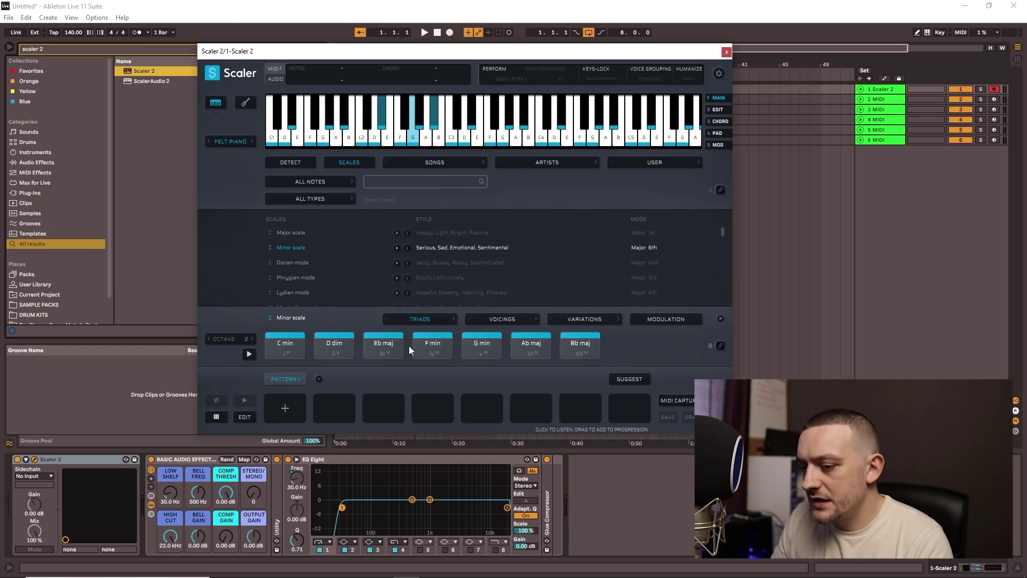
pyautogui.click(423, 345)
pyautogui.click(473, 345)
pyautogui.click(537, 347)
pyautogui.click(581, 347)
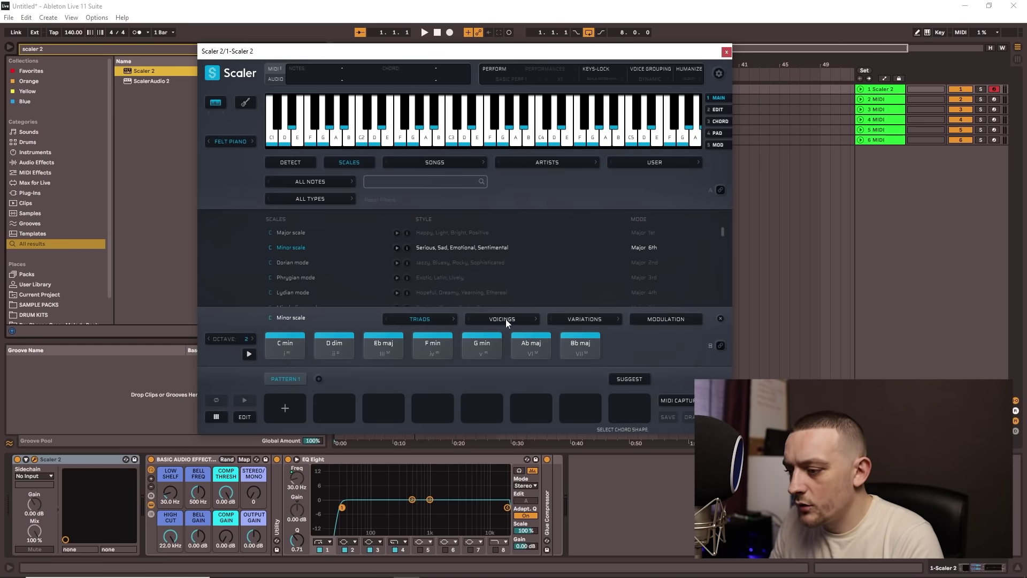
# - Audition the C minor scale's triads again from C min up to G min, ending on C min
pyautogui.click(284, 345)
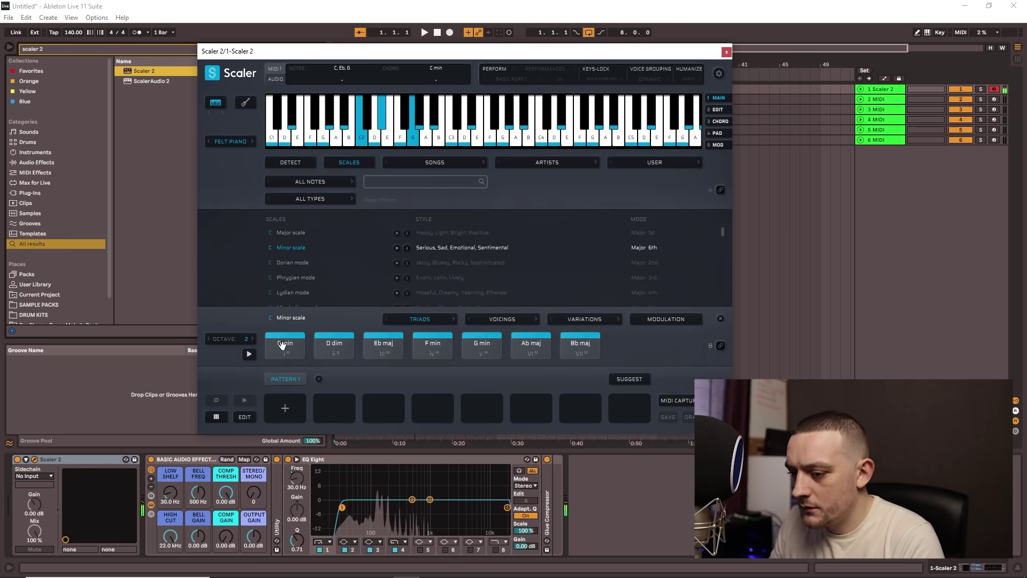
pyautogui.click(337, 347)
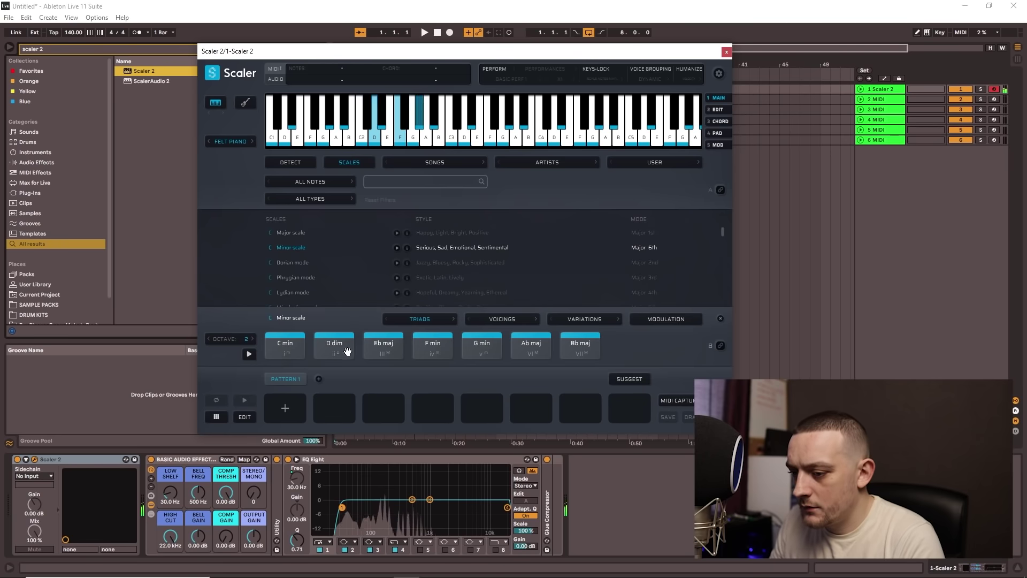
pyautogui.click(377, 347)
pyautogui.click(433, 347)
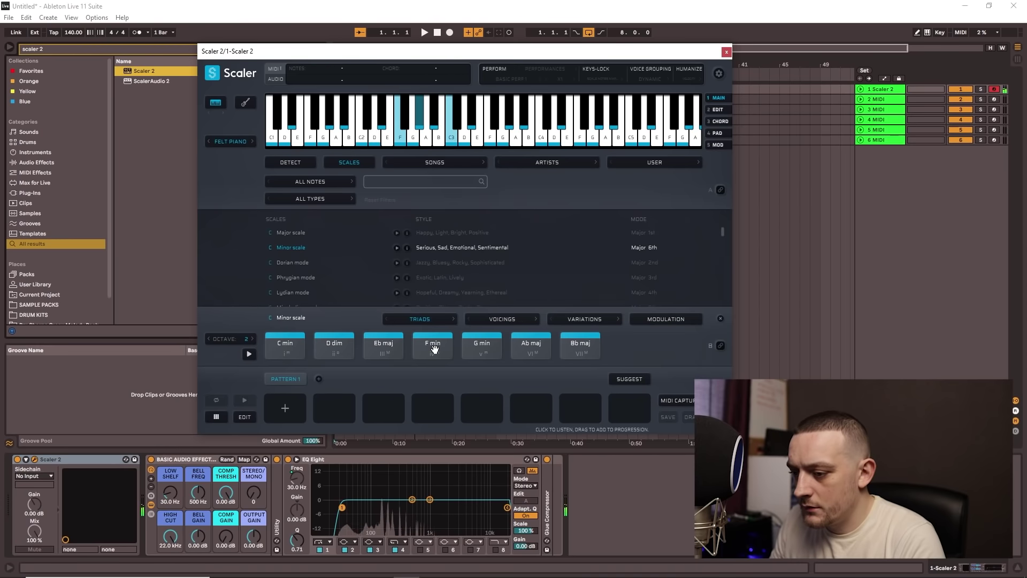
pyautogui.click(479, 347)
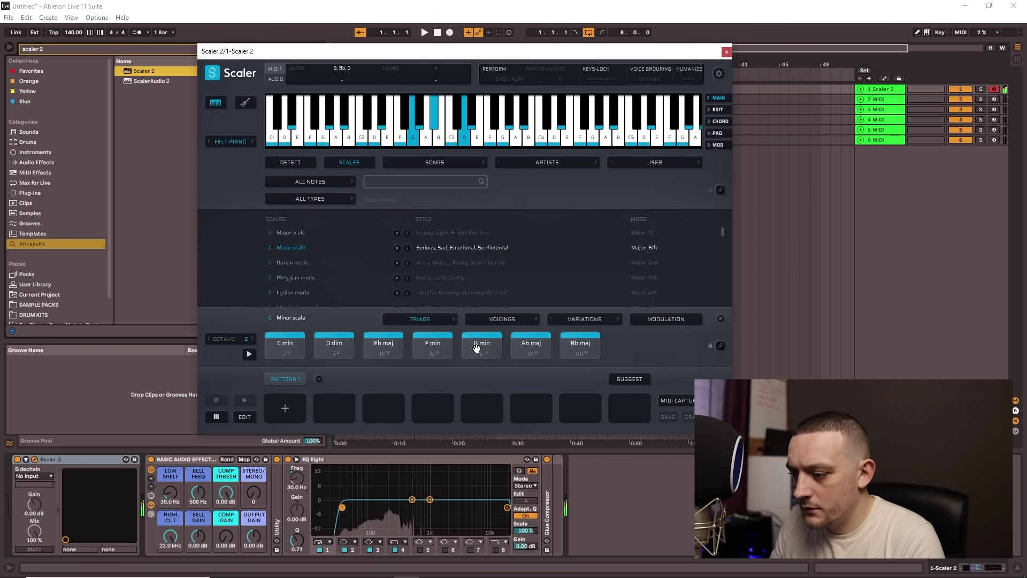
pyautogui.click(282, 350)
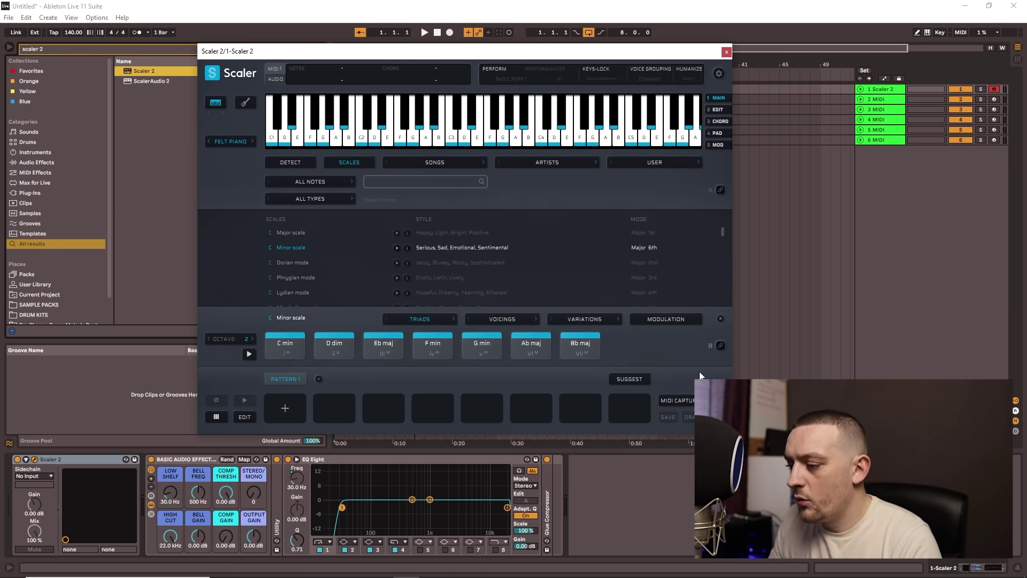
# - Bind incoming MIDI notes to the scale's chords and switch the chord shape to 7ths
pyautogui.click(721, 347)
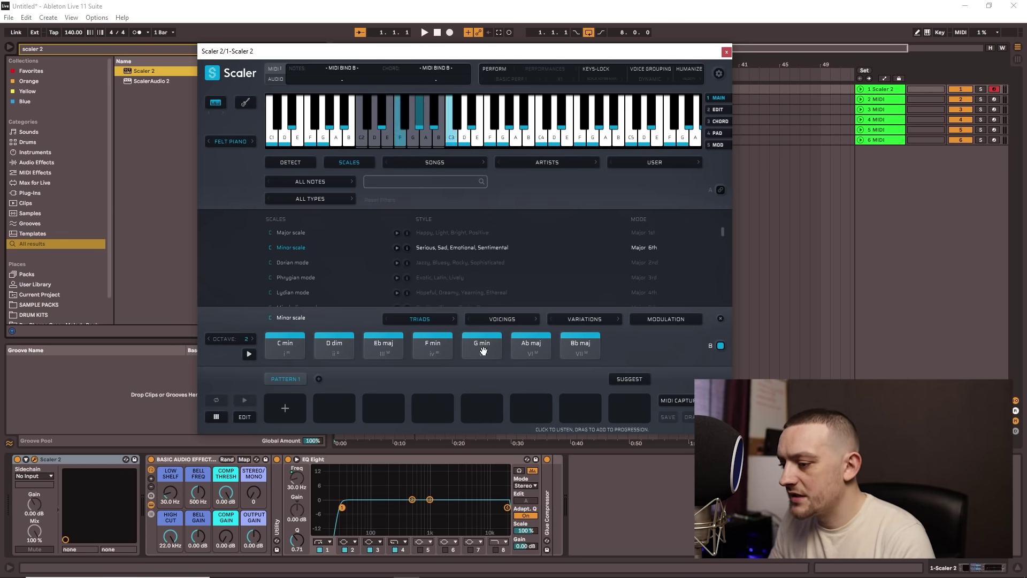
pyautogui.click(432, 319)
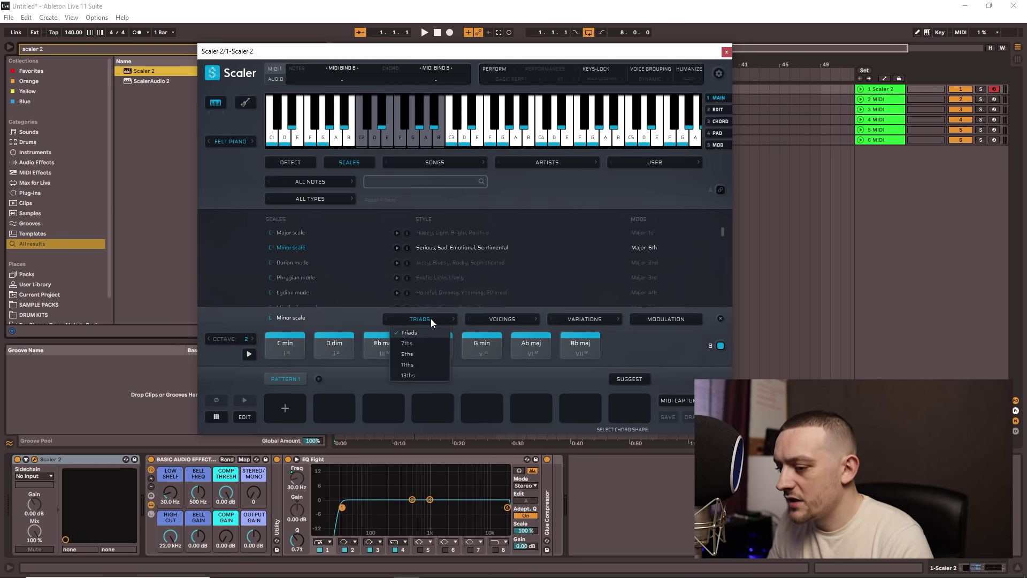
pyautogui.click(415, 344)
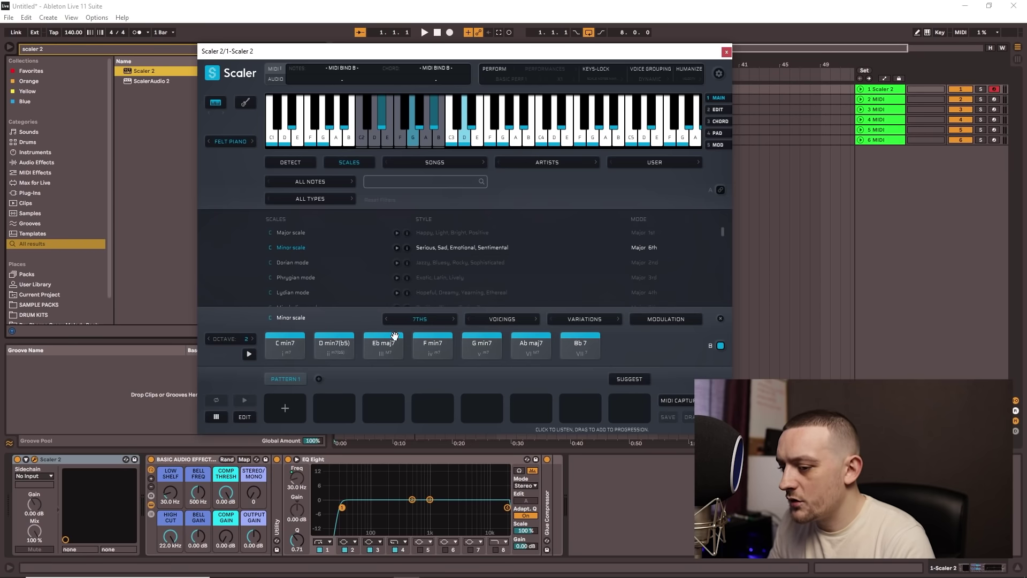
# - Add C min7 as the first chord of Pattern 1 and bring up the chord suggestions
pyautogui.moveTo(285, 344); pyautogui.dragTo(289, 407)
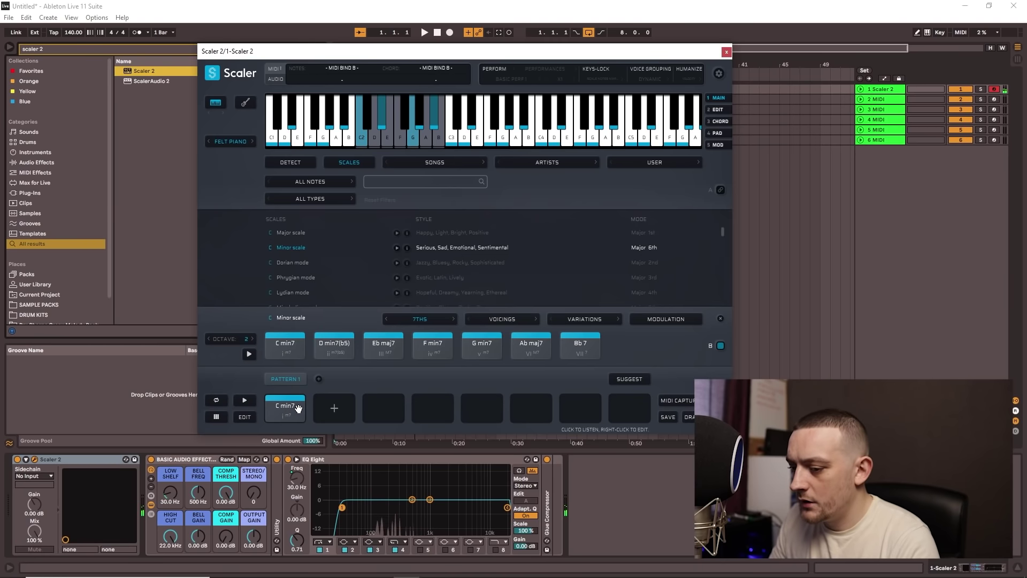
pyautogui.click(631, 379)
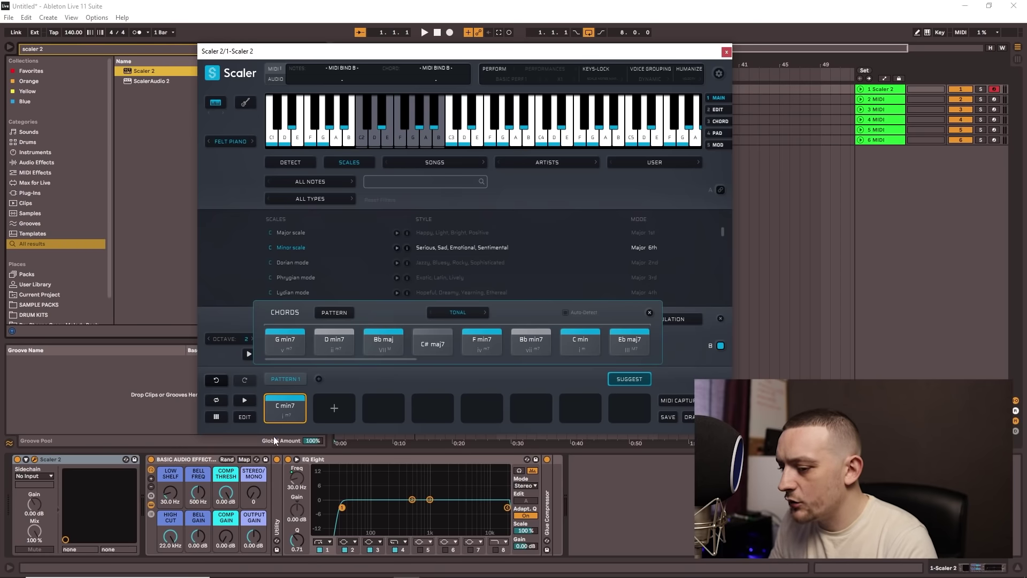
# - Audition the suggested G min7, Bb maj, F min7 and C min chords in alternation with the pattern's C min7
pyautogui.click(285, 410)
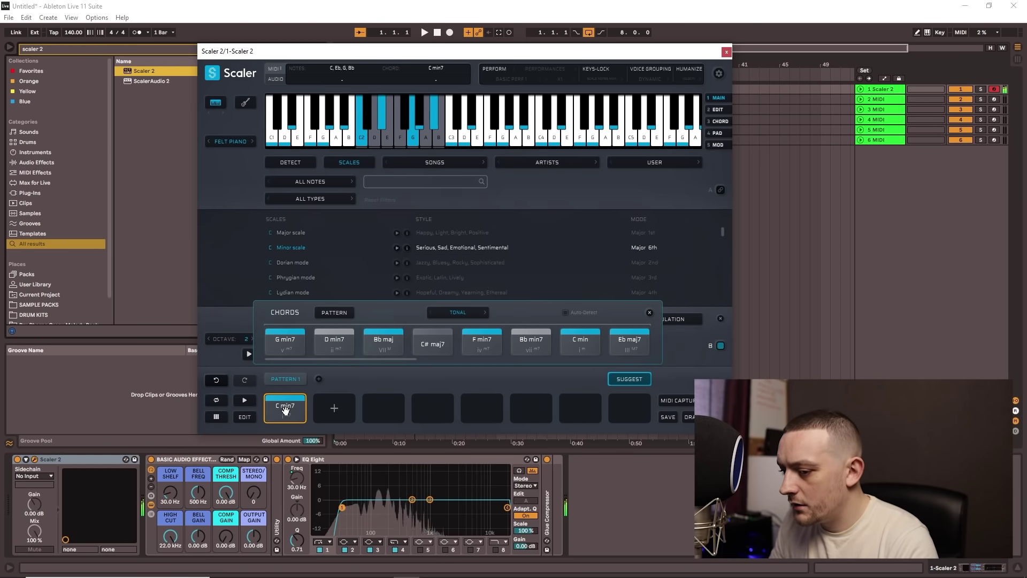
pyautogui.click(283, 345)
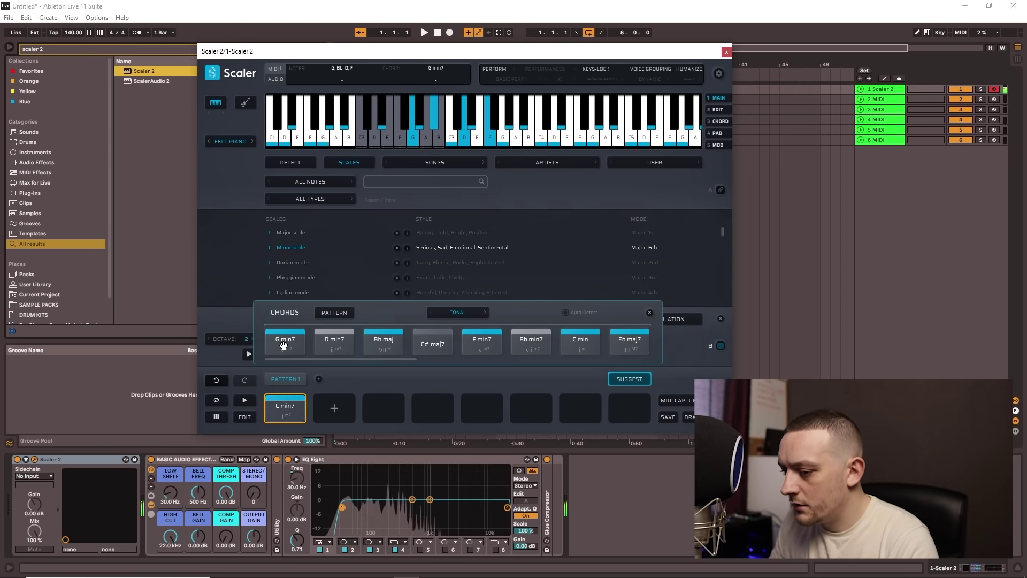
pyautogui.click(280, 404)
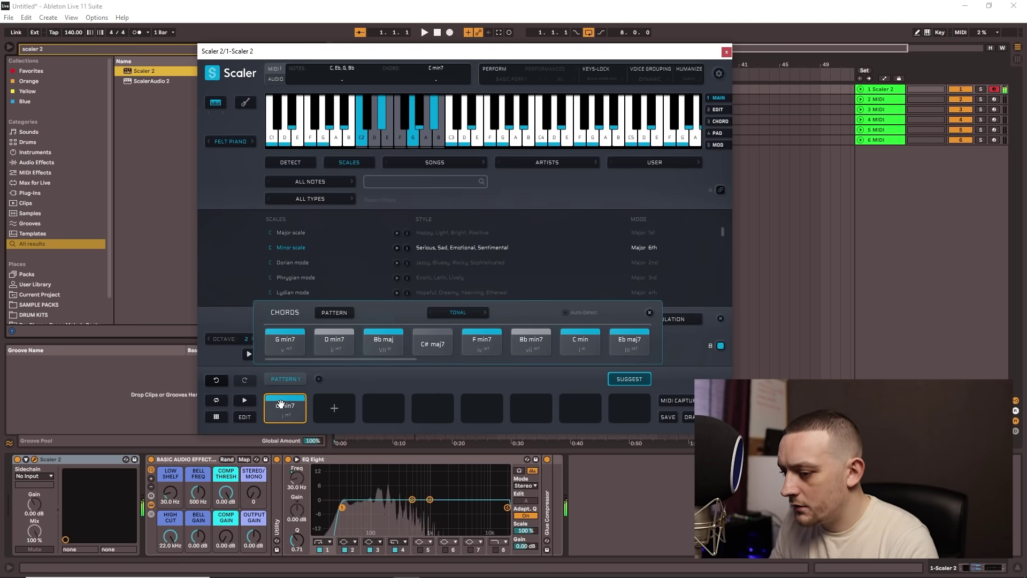
pyautogui.click(378, 347)
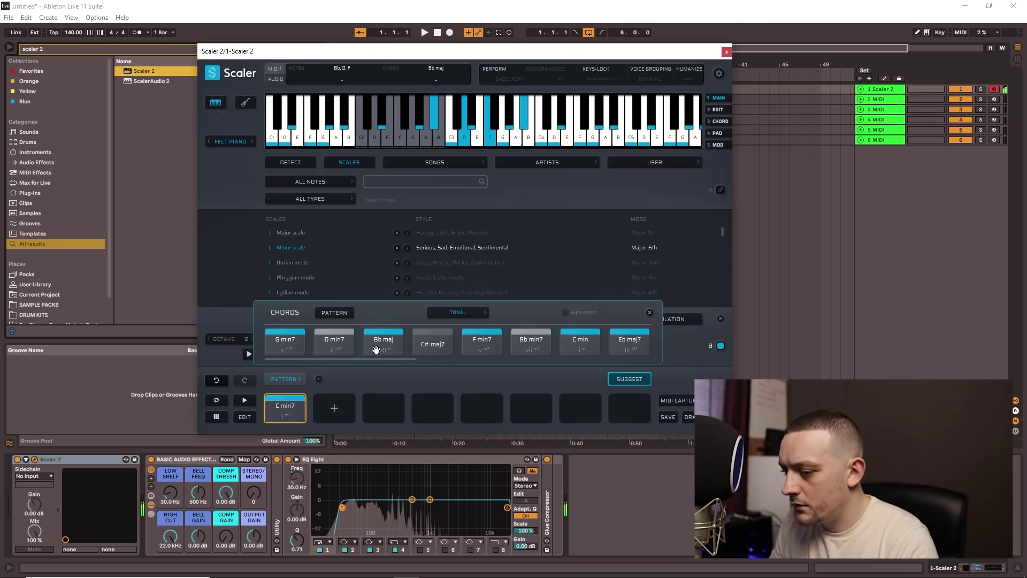
pyautogui.click(288, 410)
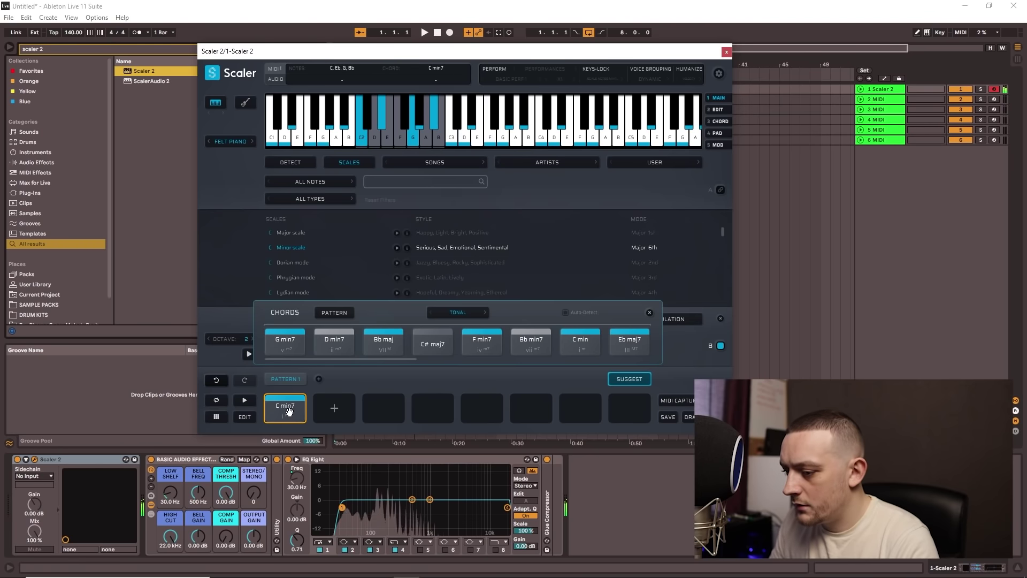
pyautogui.click(476, 339)
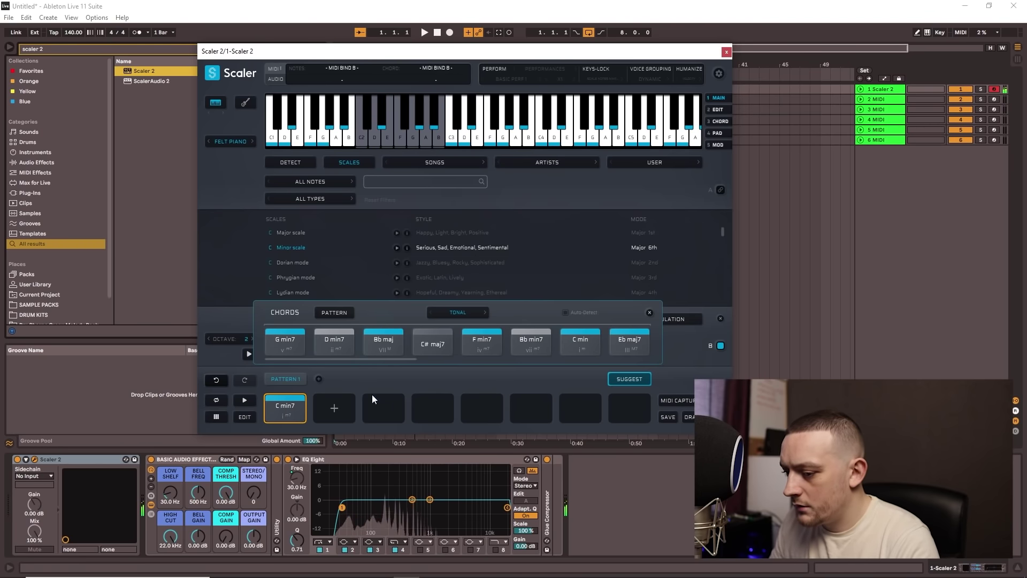
pyautogui.click(295, 407)
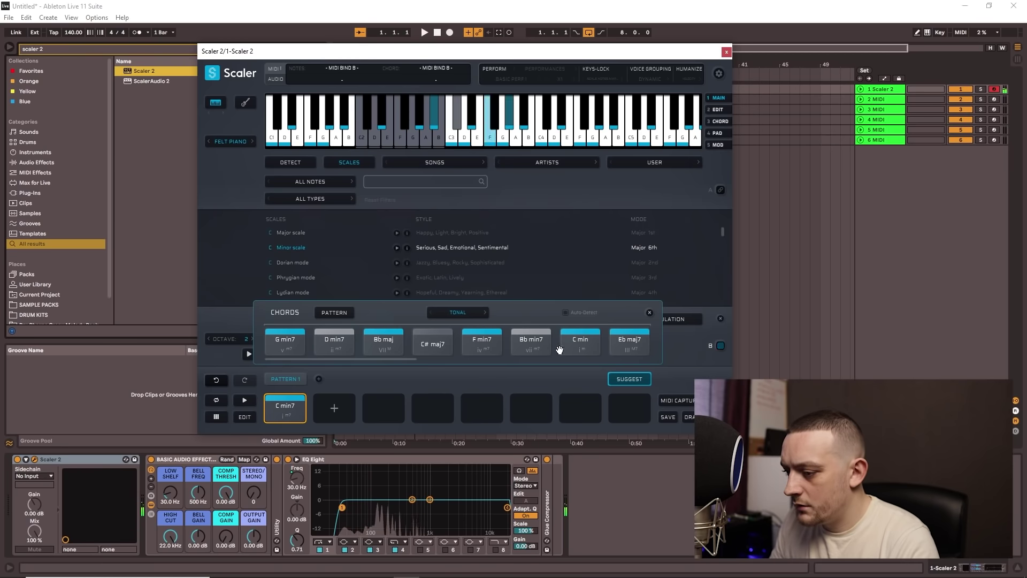
pyautogui.click(579, 351)
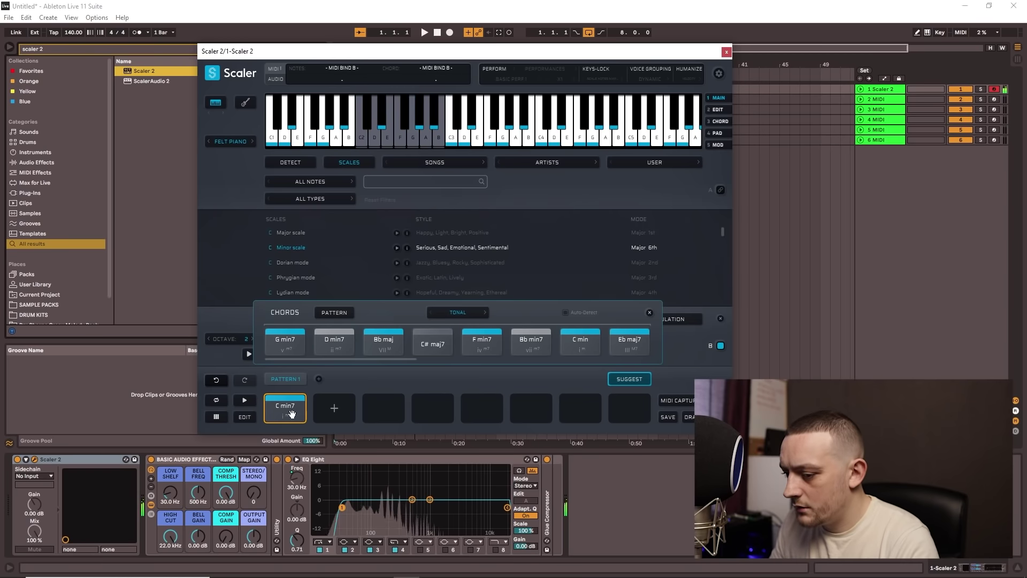
pyautogui.click(288, 407)
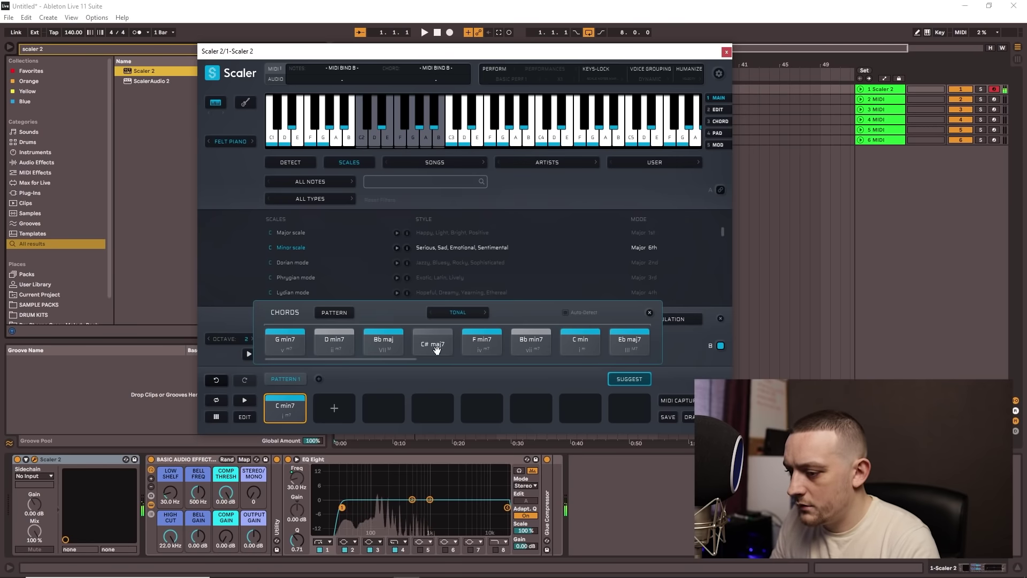
# - Add the suggested F min7 as the second chord of Pattern 1
pyautogui.click(470, 335)
pyautogui.moveTo(470, 335); pyautogui.dragTo(328, 405)
pyautogui.click(328, 405)
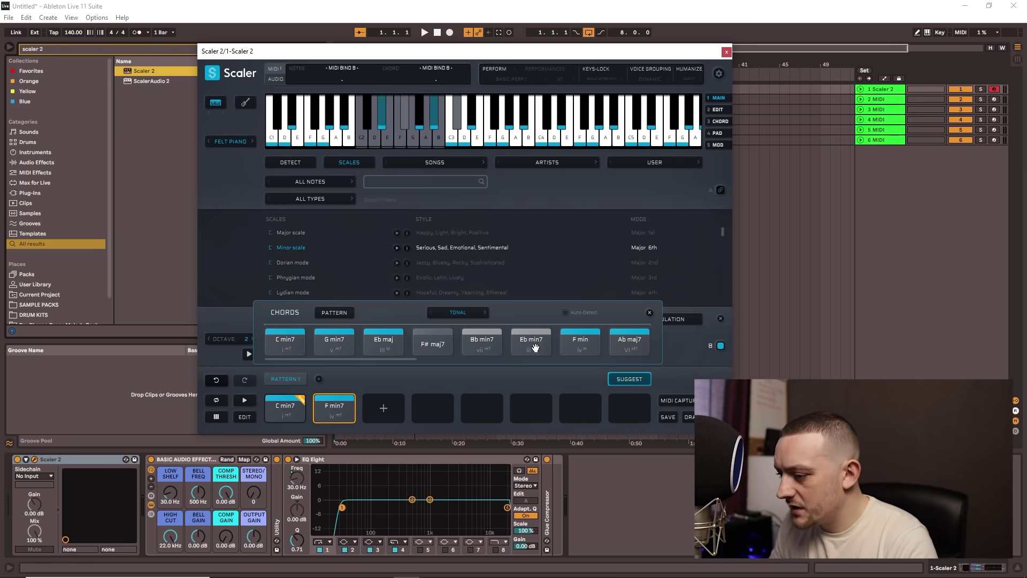
# - Audition the suggestions following F min7 and add Ab maj7 as the third chord of Pattern 1
pyautogui.click(340, 408)
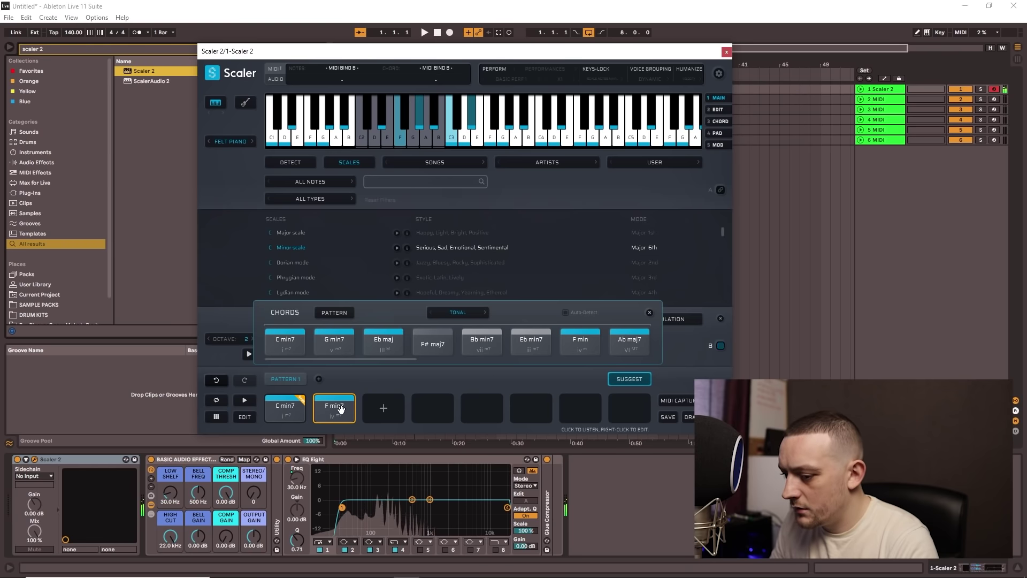
pyautogui.click(589, 352)
pyautogui.click(631, 346)
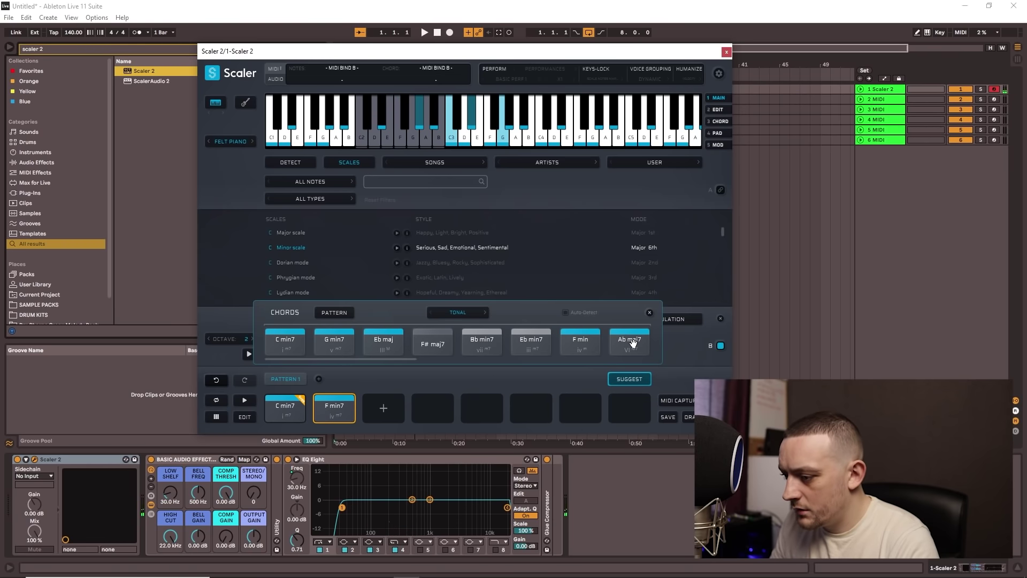
pyautogui.moveTo(633, 343); pyautogui.dragTo(382, 410)
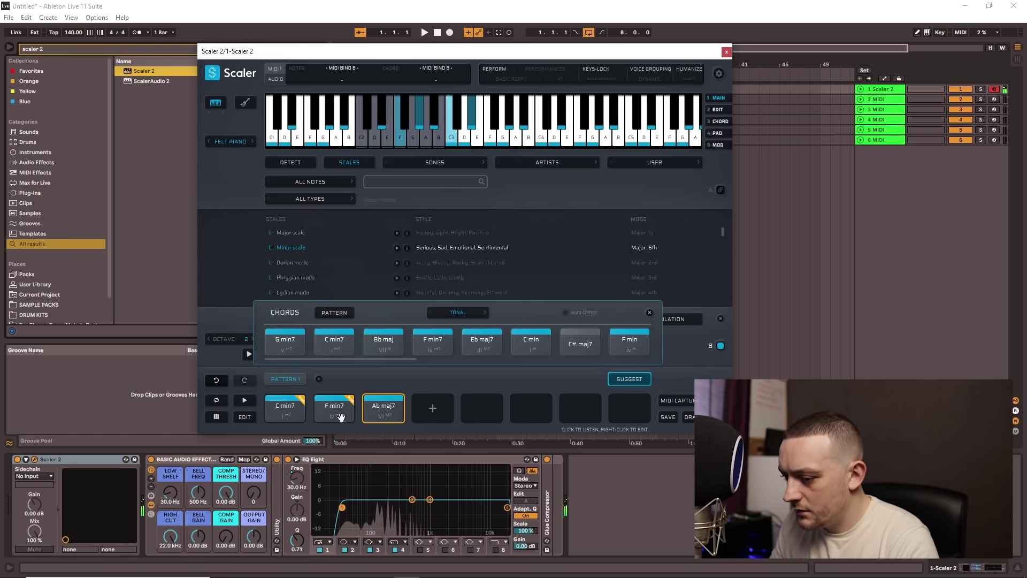
# - Audition the suggestions following Ab maj7 and add Eb maj7 as the fourth chord of Pattern 1
pyautogui.click(378, 415)
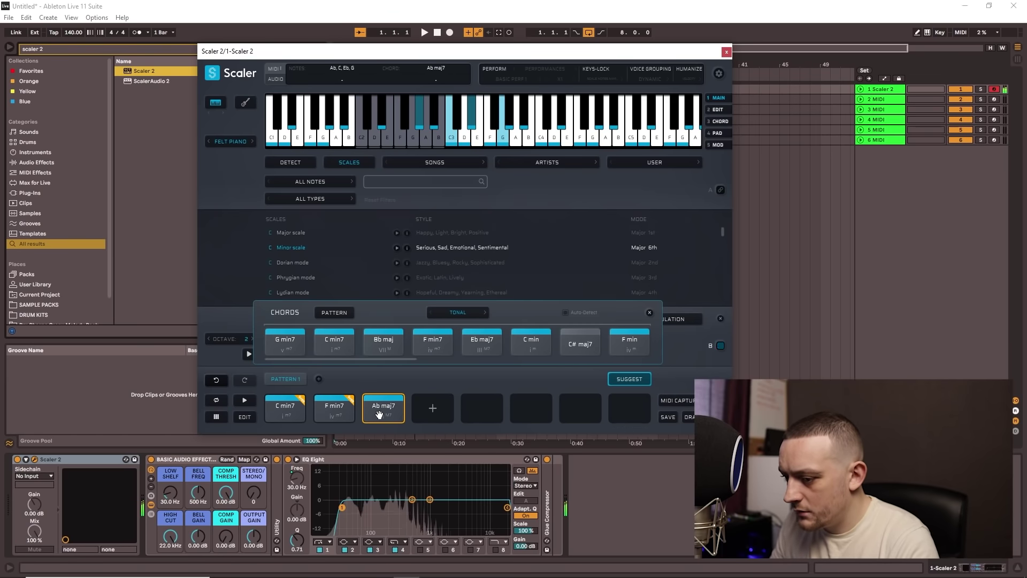
pyautogui.click(441, 339)
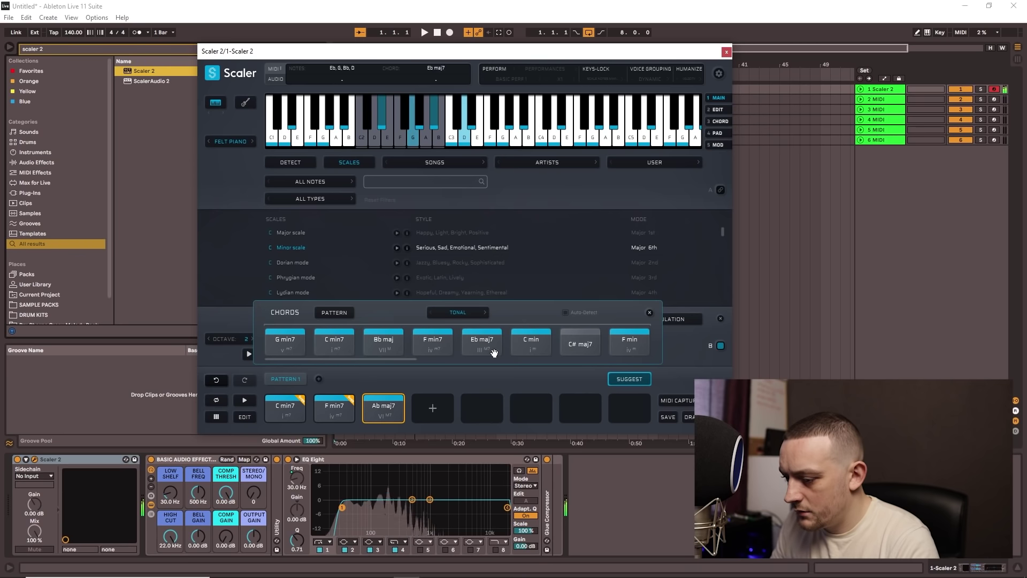
pyautogui.moveTo(484, 342); pyautogui.dragTo(433, 415)
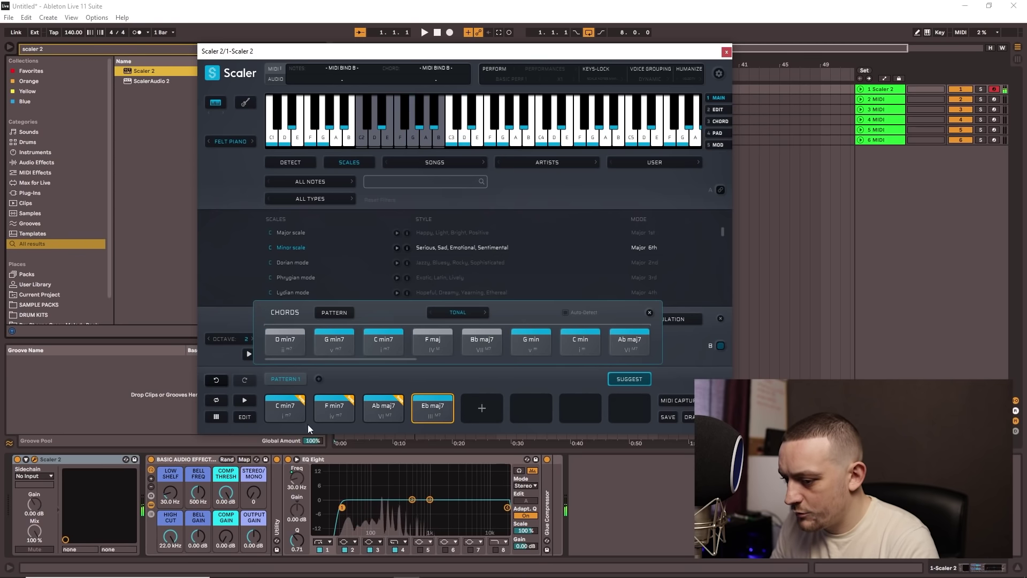
# - Turn off MIDI binding for the scale chords and bind incoming MIDI notes to the chords of Pattern 1 instead
pyautogui.click(719, 346)
pyautogui.click(720, 346)
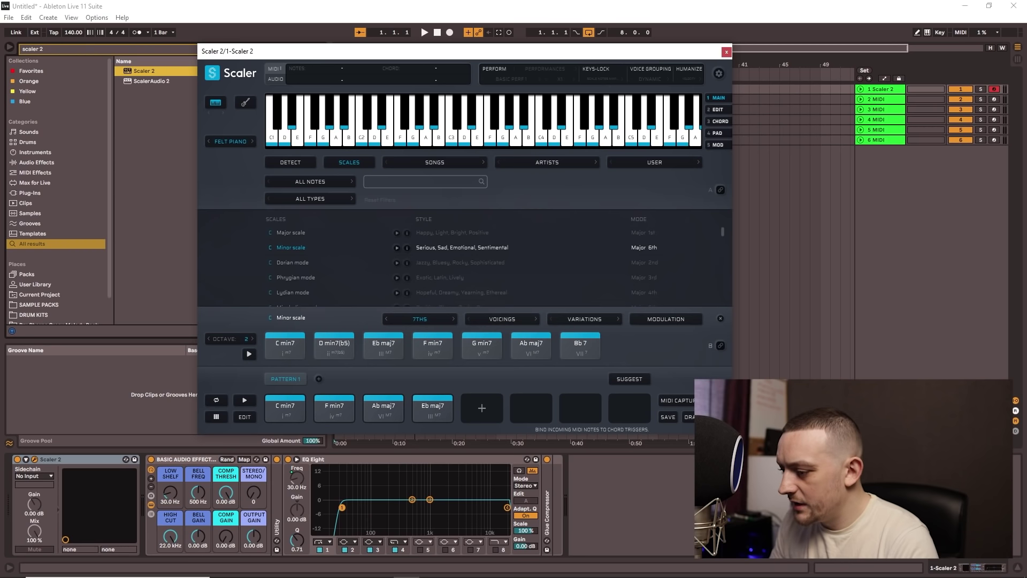
pyautogui.click(720, 407)
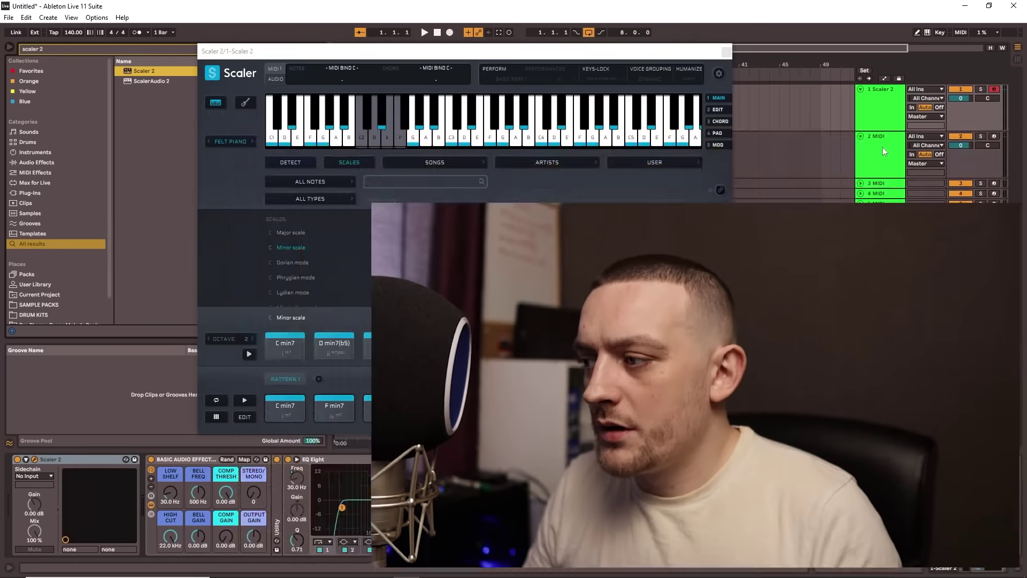
# - Search the browser for "grand piano" and load Grand Piano.adg onto the second MIDI track
pyautogui.click(882, 146)
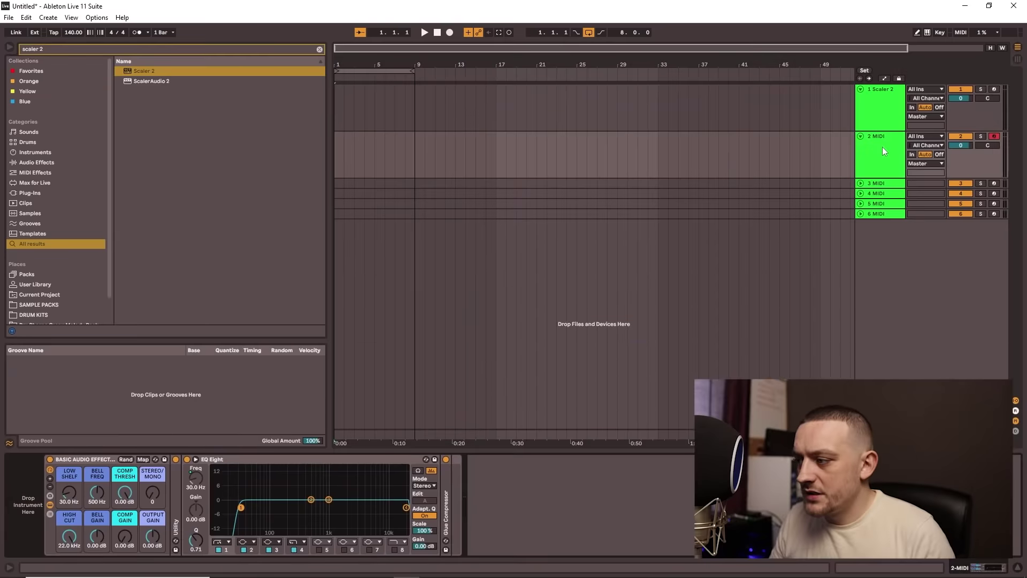
pyautogui.click(104, 49)
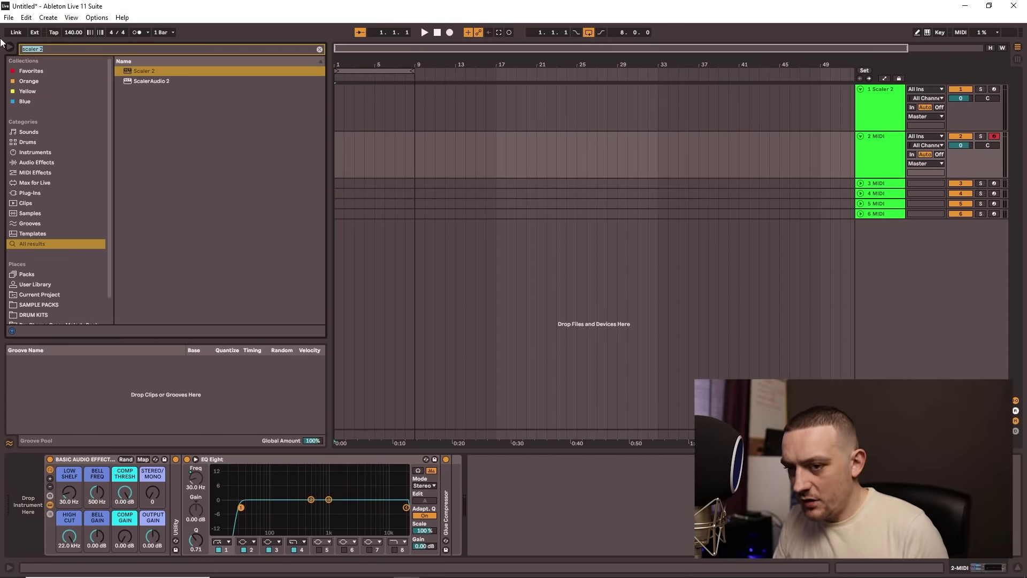
pyautogui.write('grand piano')
pyautogui.moveTo(156, 102); pyautogui.dragTo(892, 160)
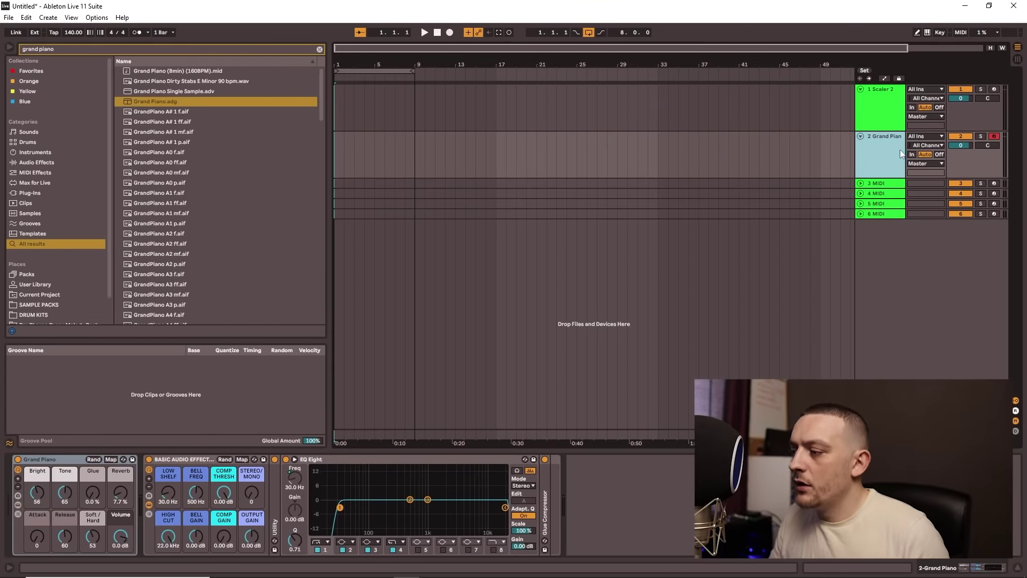
# - Feed the Grand Piano track from 1-Scaler 2's Scaler 2 output, and record the chords with the Scaler 2 track deactivated
pyautogui.click(925, 138)
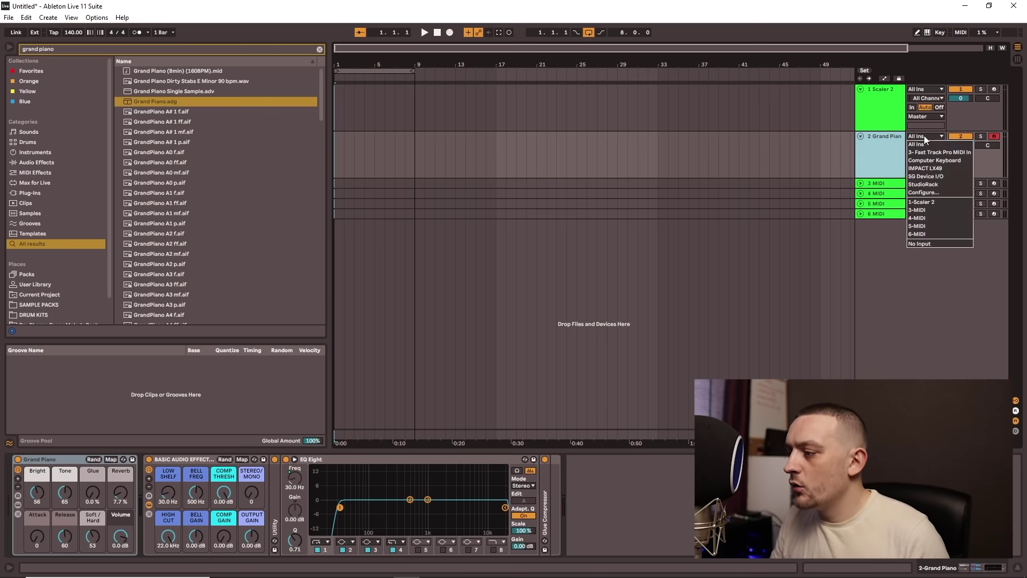
pyautogui.click(932, 204)
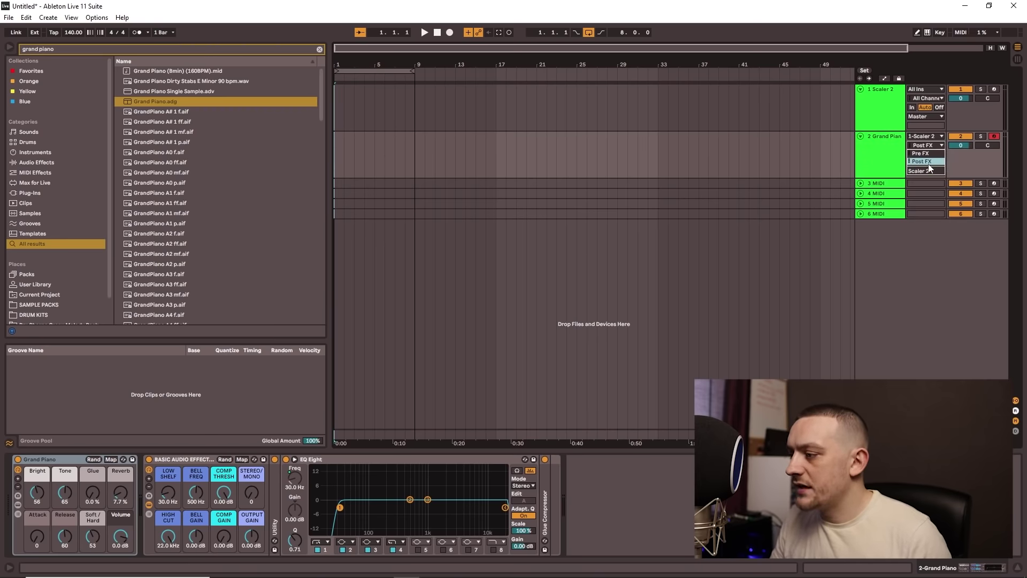
pyautogui.click(931, 171)
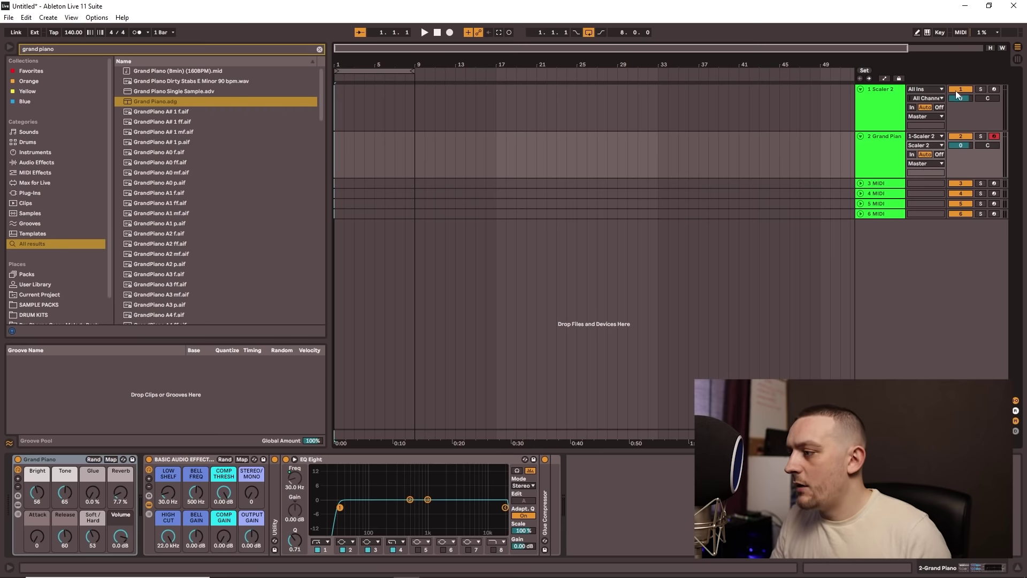
pyautogui.click(958, 90)
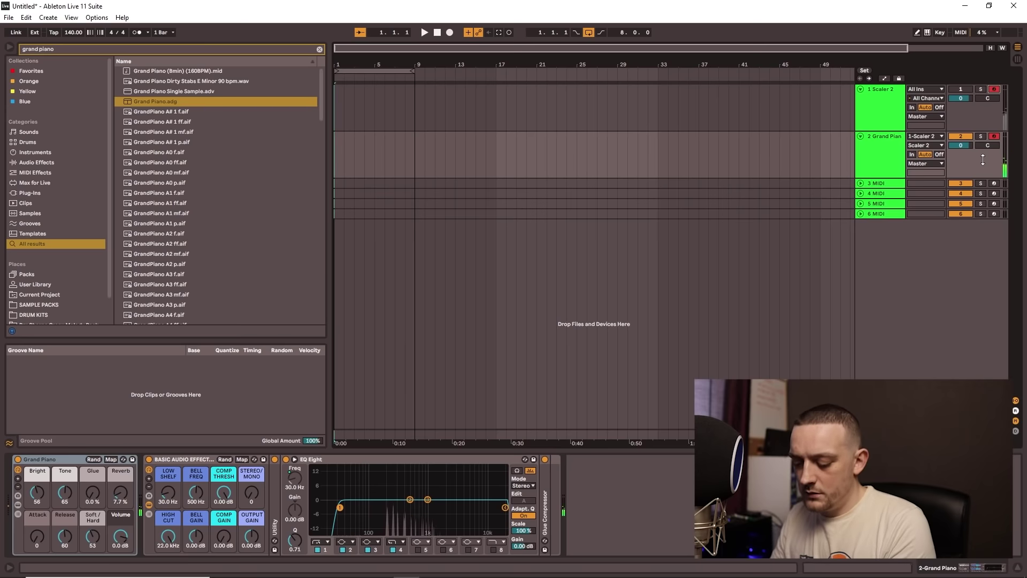
pyautogui.press('F9')
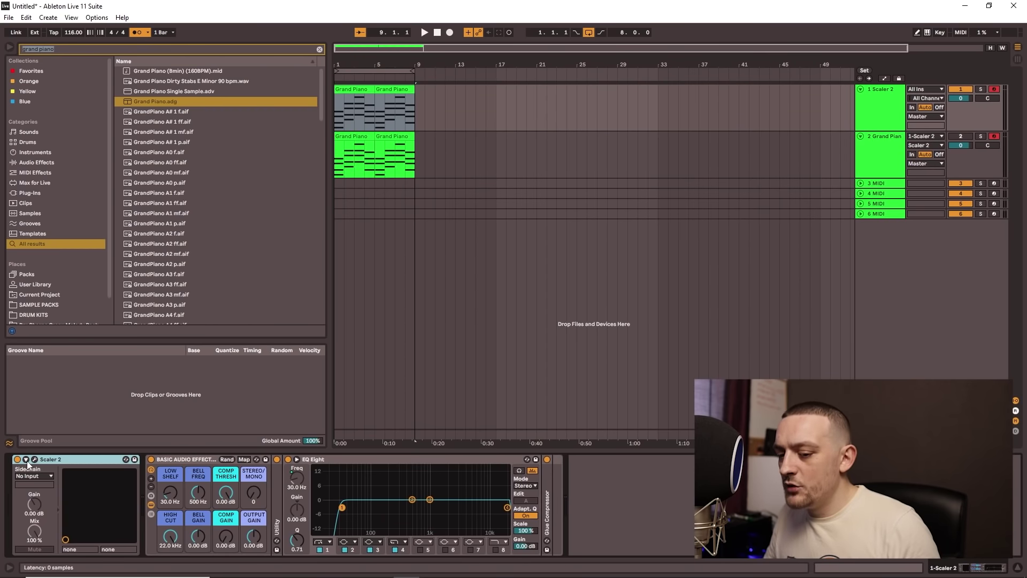
# - Open Scaler 2, turn on Perform with the common performance Basic Perf 4, and play back the arrangement
pyautogui.click(34, 460)
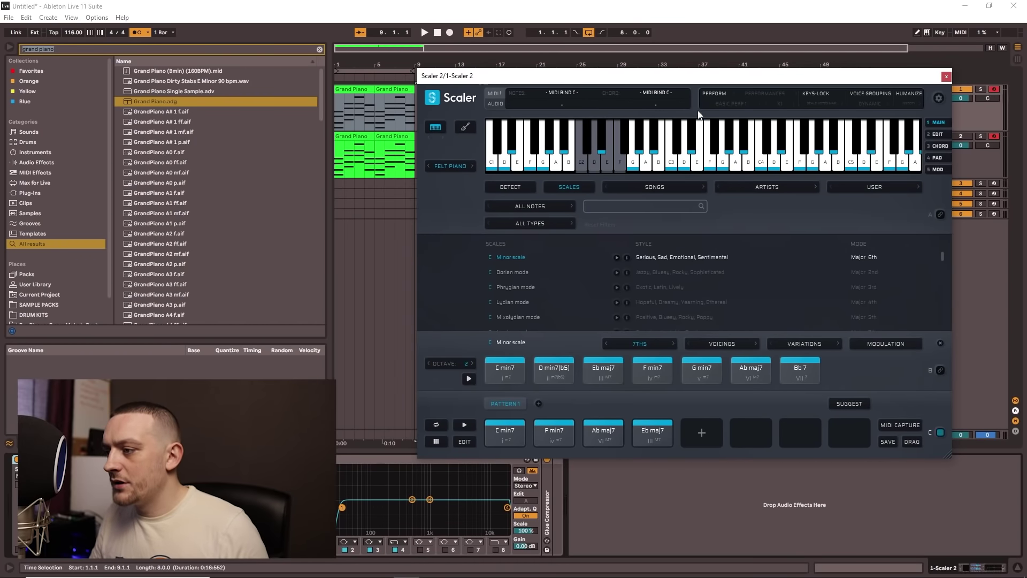
pyautogui.click(714, 93)
pyautogui.click(731, 103)
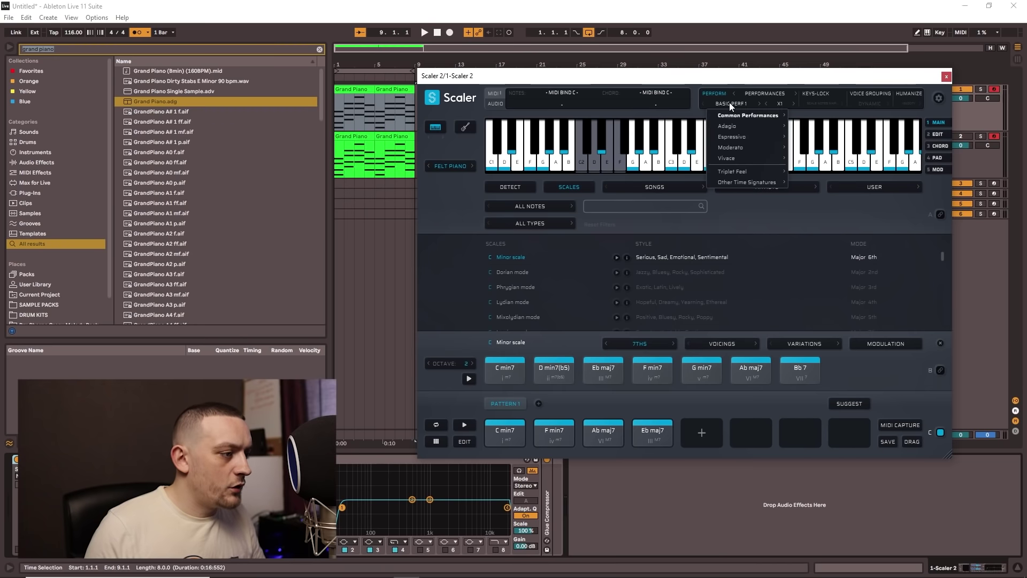
pyautogui.moveTo(754, 136)
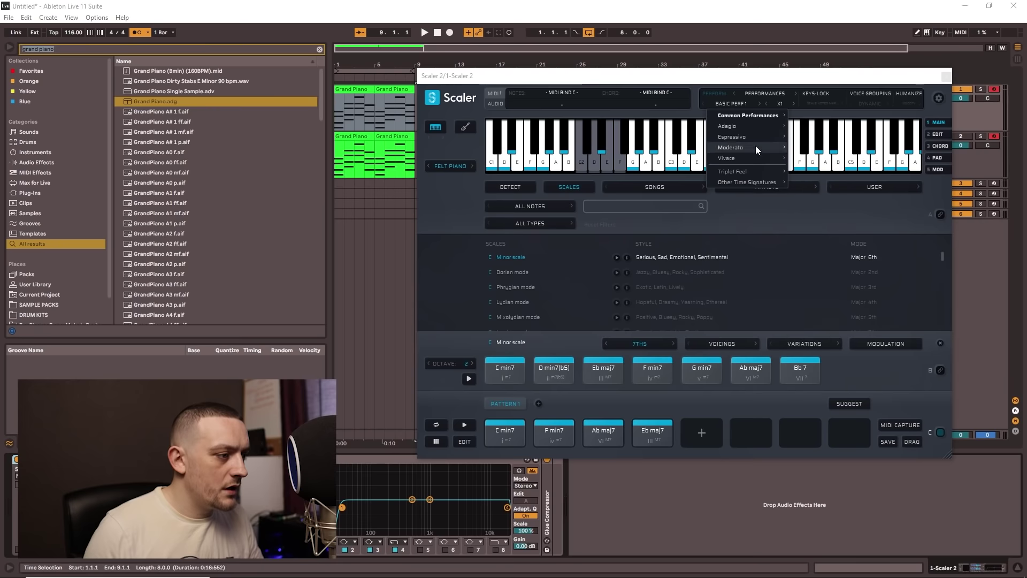
pyautogui.moveTo(757, 115)
pyautogui.moveTo(811, 116)
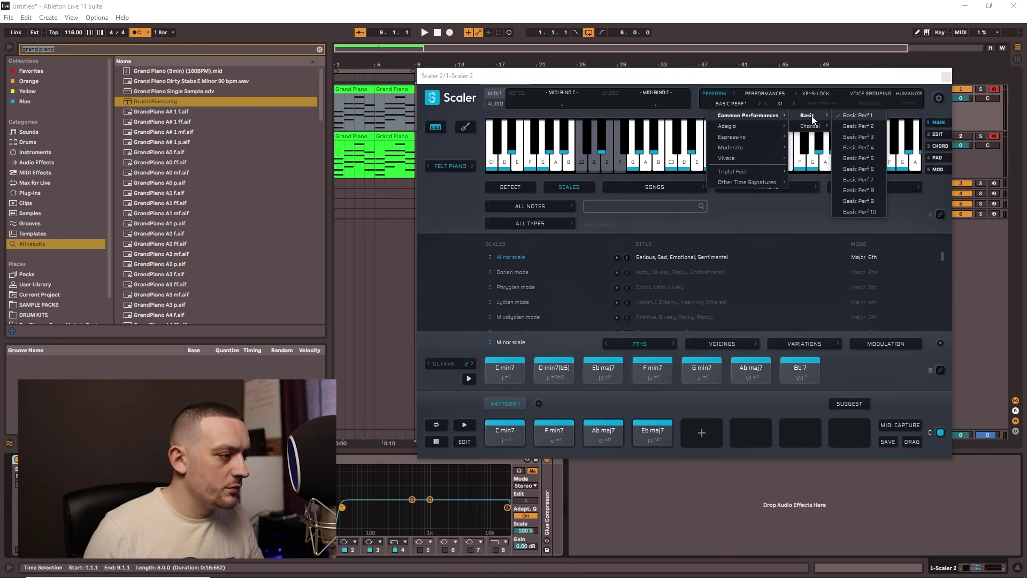
pyautogui.click(851, 152)
pyautogui.press('space')
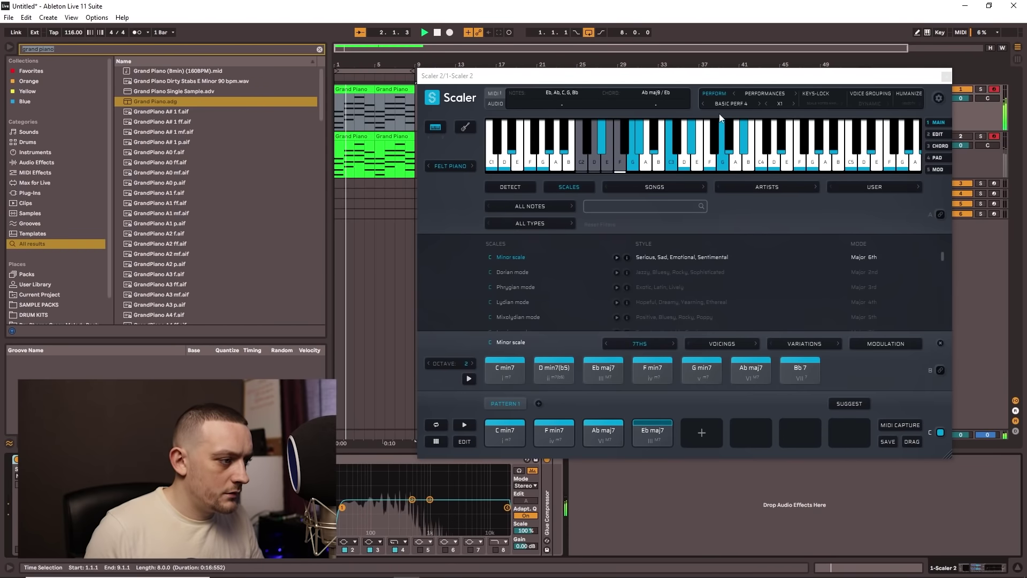
# - Audition the following performances up to Basic Perf 7, trying its speed at X0.5 before restoring X1
pyautogui.click(760, 103)
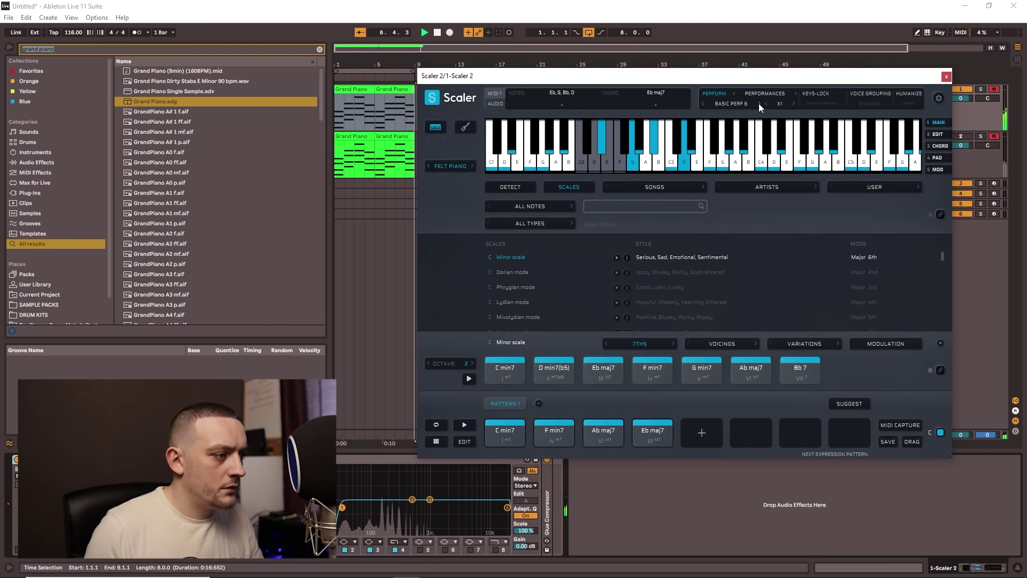
pyautogui.click(758, 104)
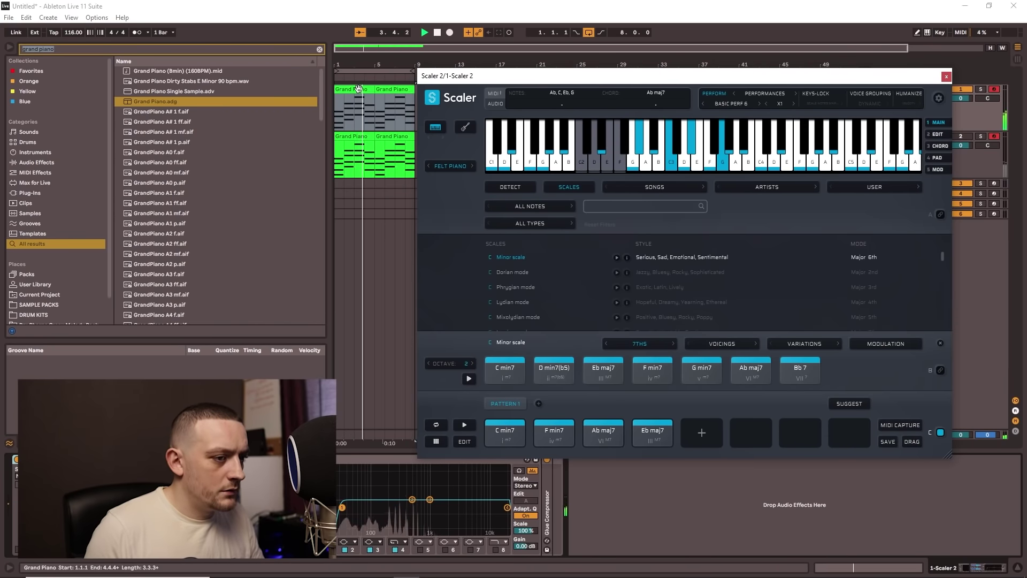
pyautogui.click(760, 103)
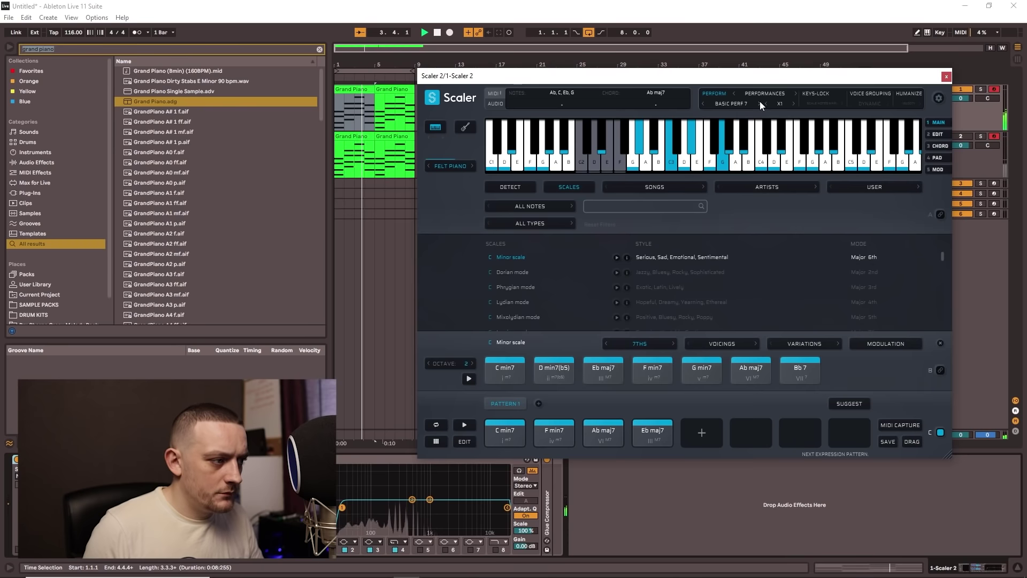
pyautogui.click(765, 104)
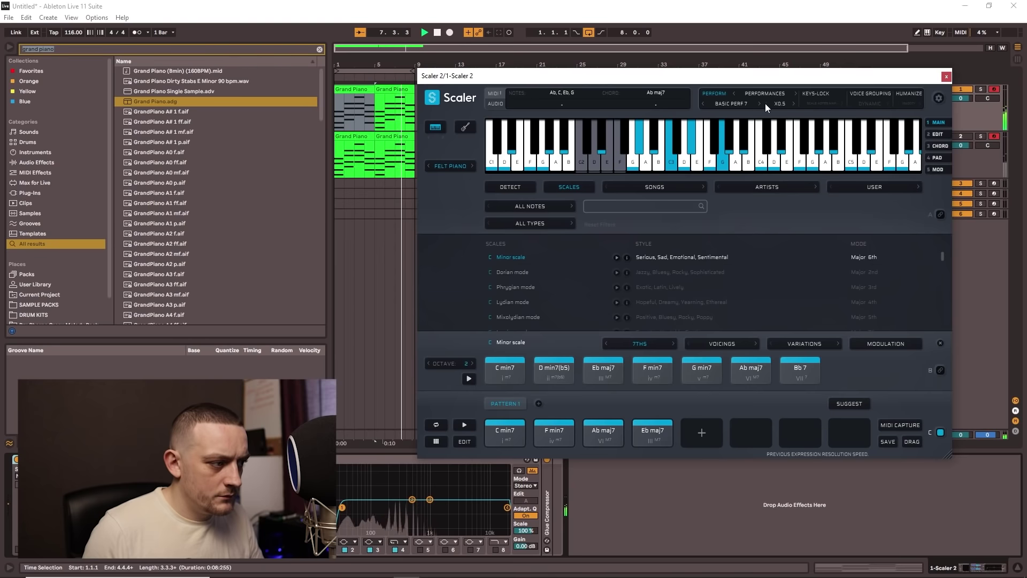
pyautogui.click(794, 104)
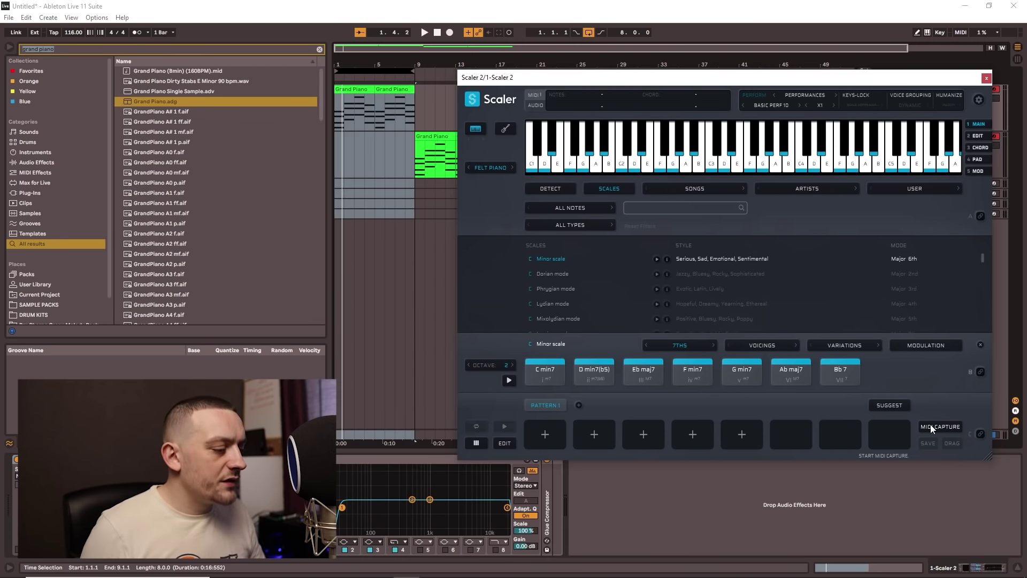
# - Run a MIDI Capture in Scaler 2 while playing the progression's first four bars, and stop the capture
pyautogui.click(931, 427)
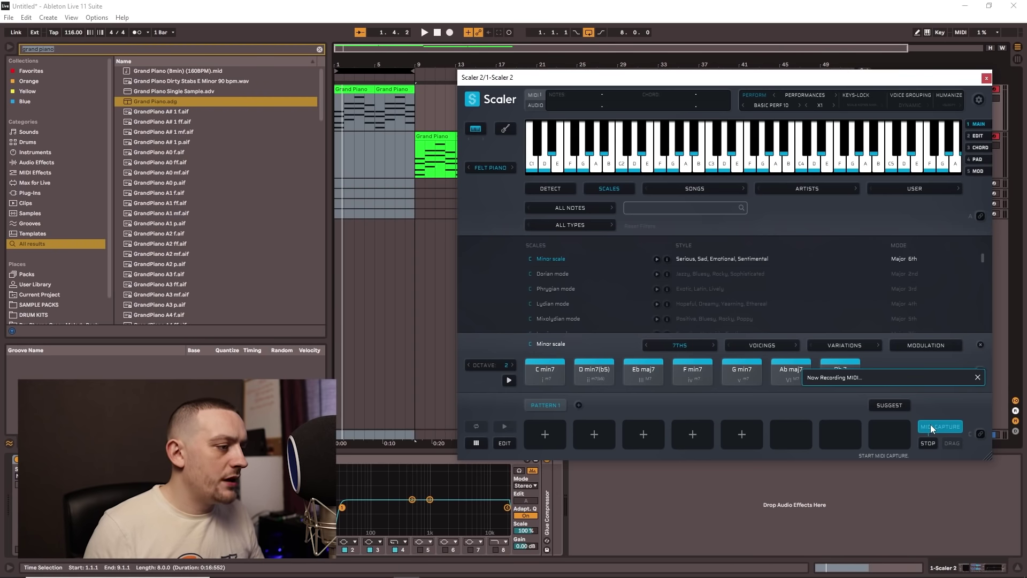
pyautogui.click(713, 159)
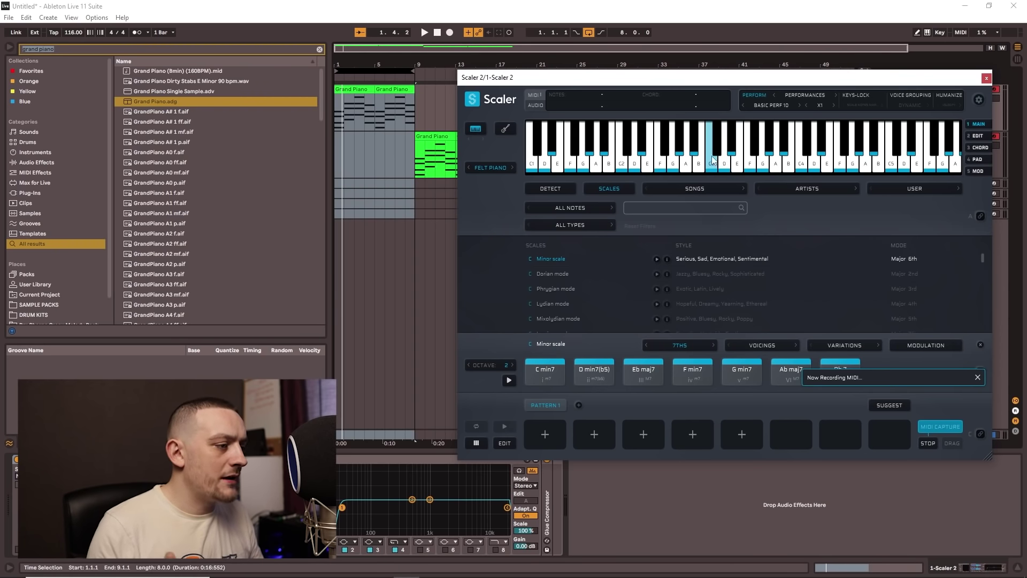
pyautogui.click(829, 167)
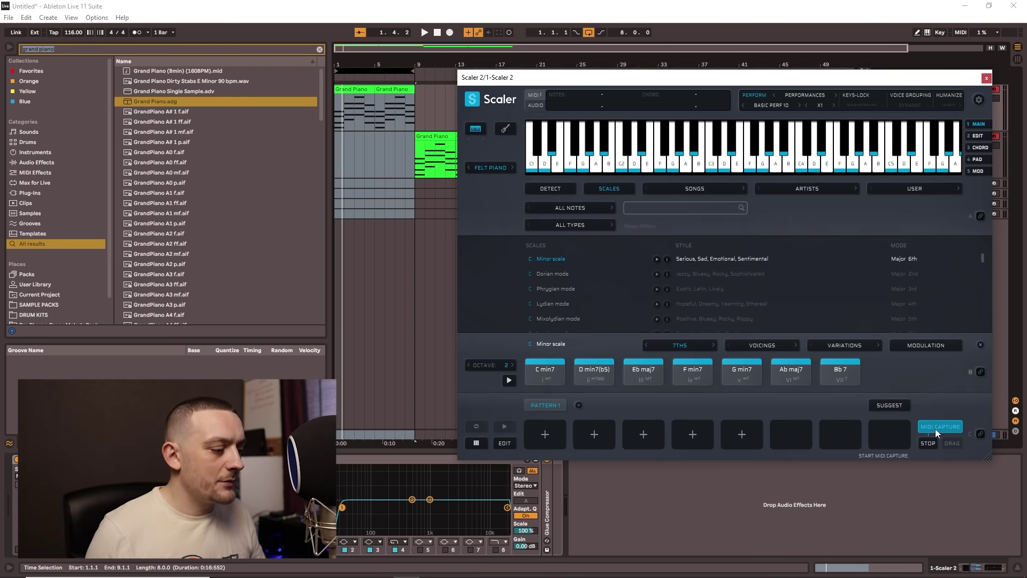
pyautogui.press('space')
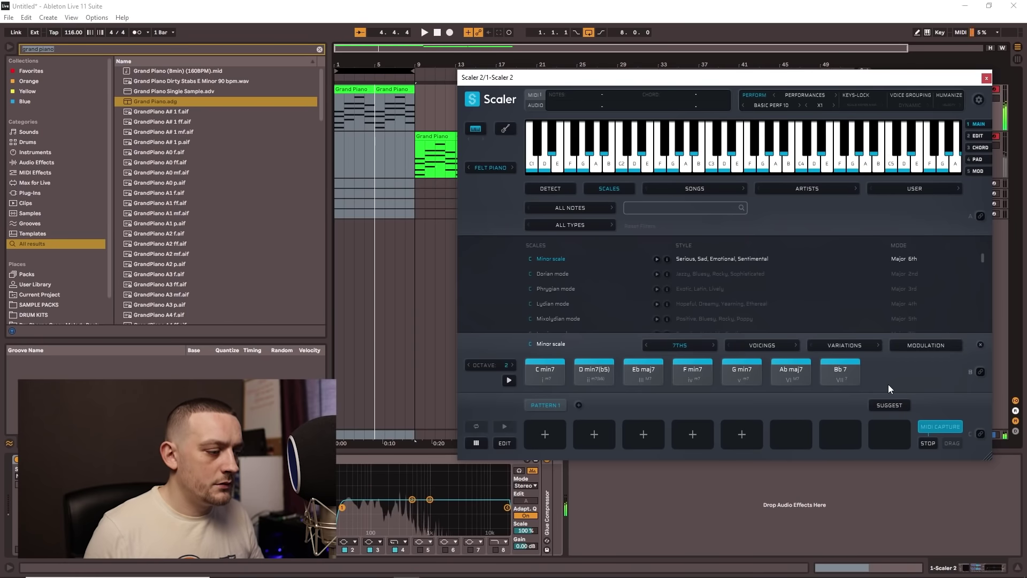
pyautogui.click(928, 443)
# - Place the captured MIDI as a clip at bar 1 of the third MIDI track and play it back
pyautogui.moveTo(954, 444); pyautogui.dragTo(292, 217)
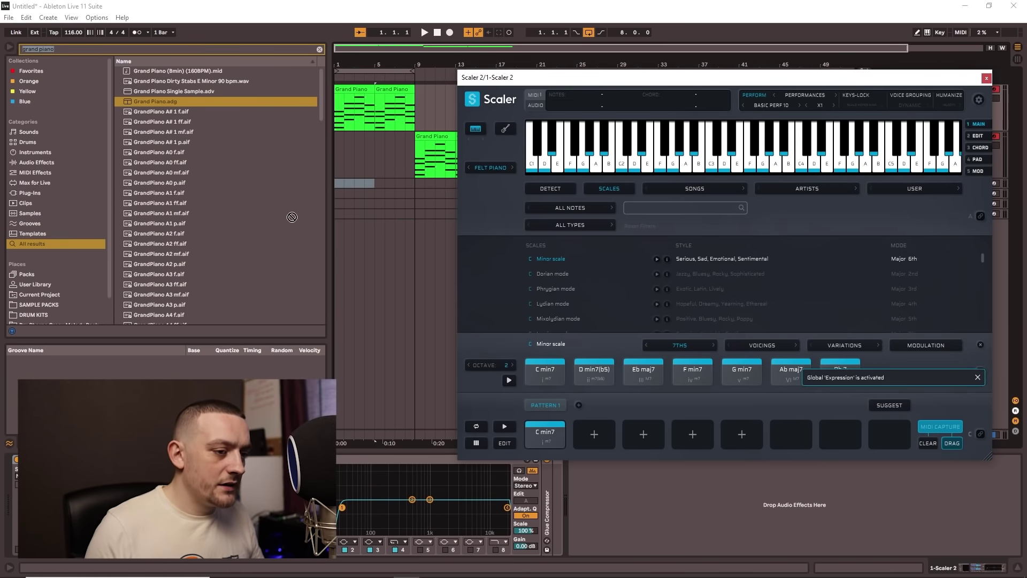
pyautogui.moveTo(341, 182); pyautogui.dragTo(359, 174)
pyautogui.press('space')
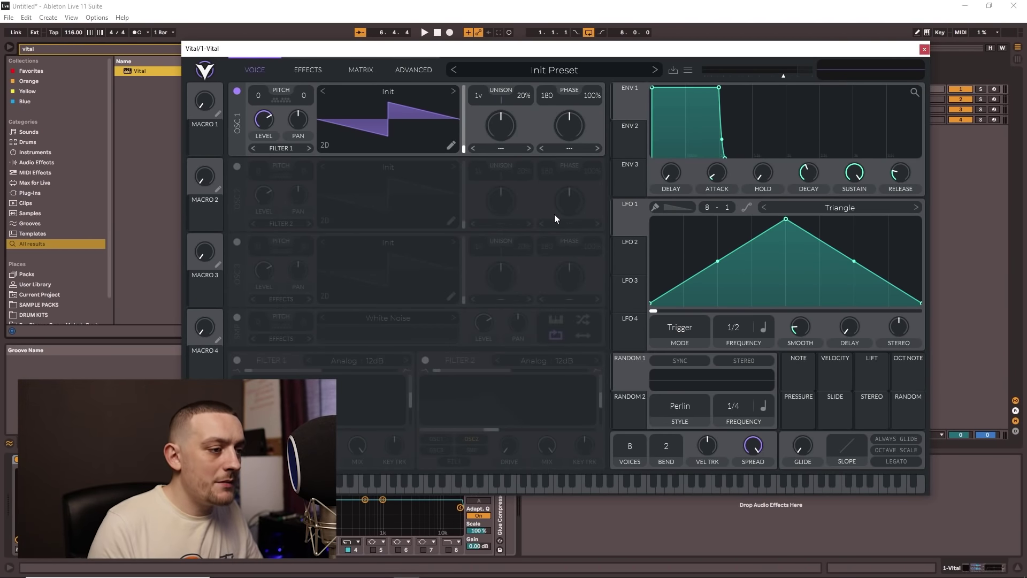
pyautogui.click(711, 106)
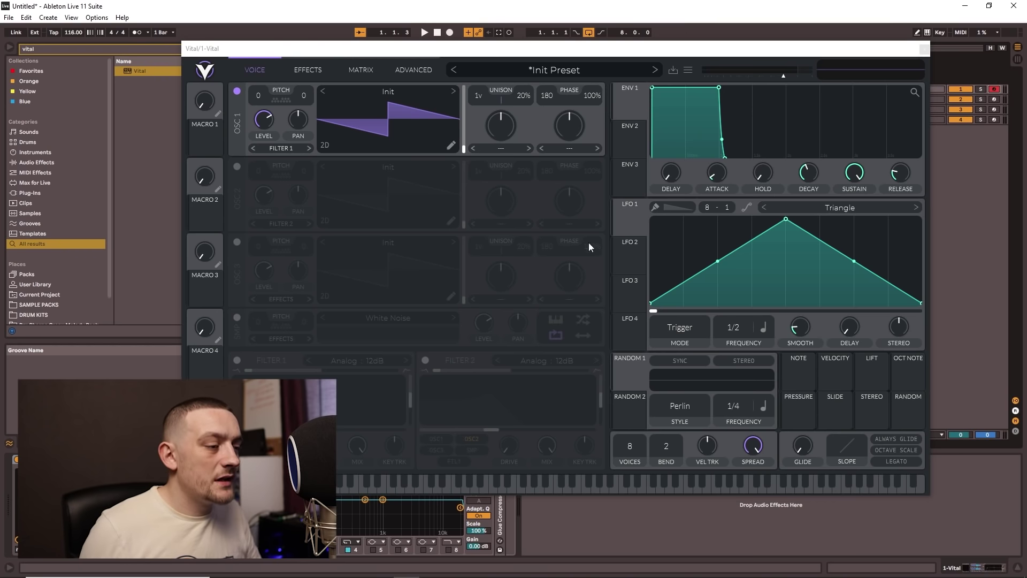
pyautogui.click(718, 95)
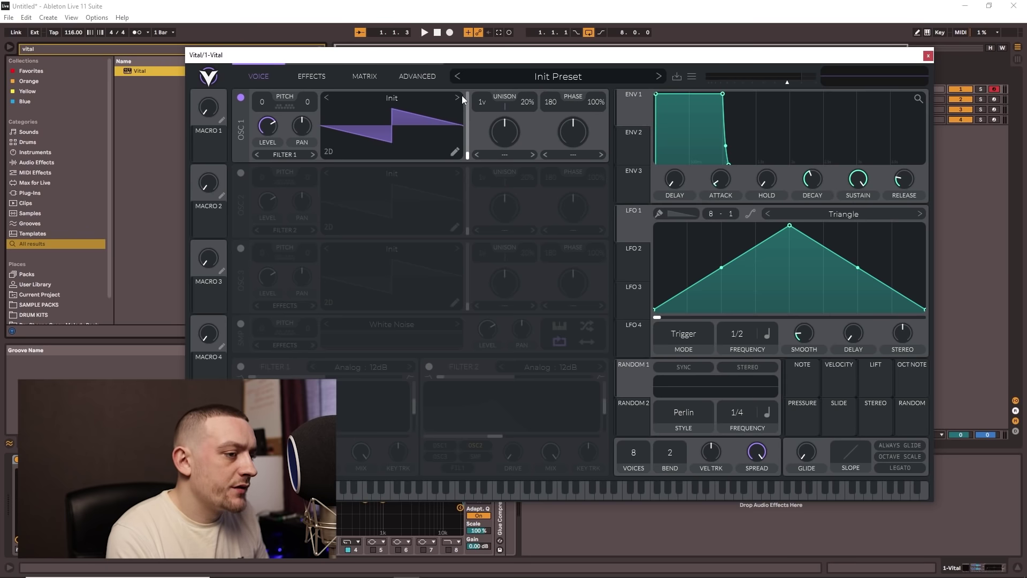
# - Switch oscillator 1's wavetable to Basic Shapes in Vital
pyautogui.click(457, 99)
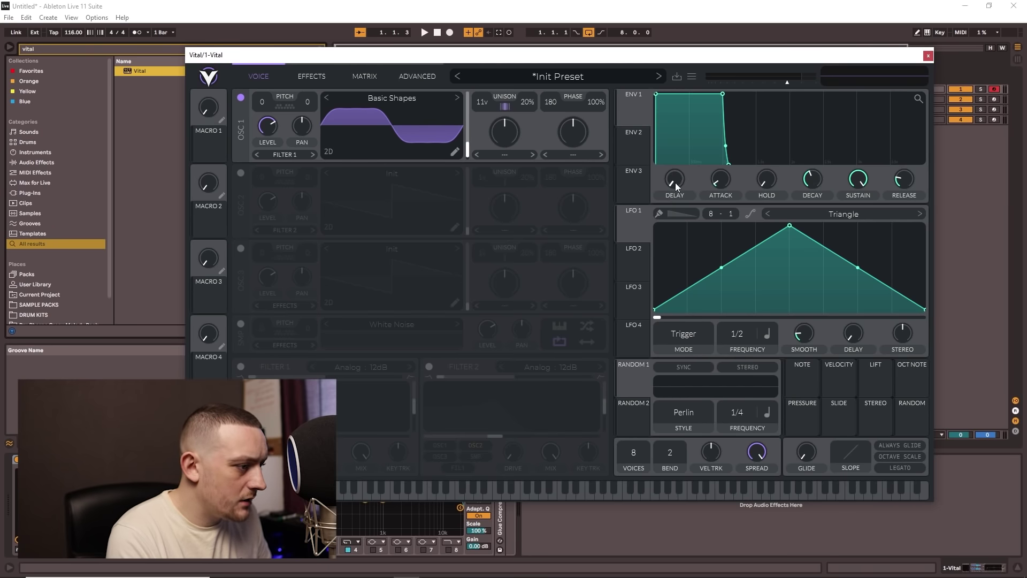
# - Shape envelope 1 with a slower attack, a decay of 0.000 secs, a longer release and some added hold
pyautogui.moveTo(718, 184); pyautogui.dragTo(733, 178)
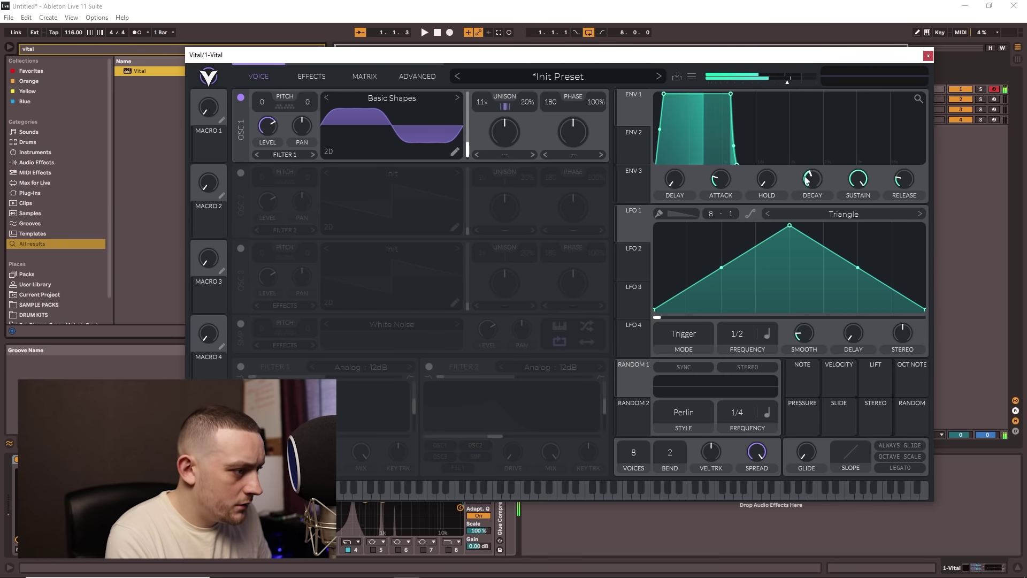
pyautogui.moveTo(807, 180); pyautogui.dragTo(806, 197)
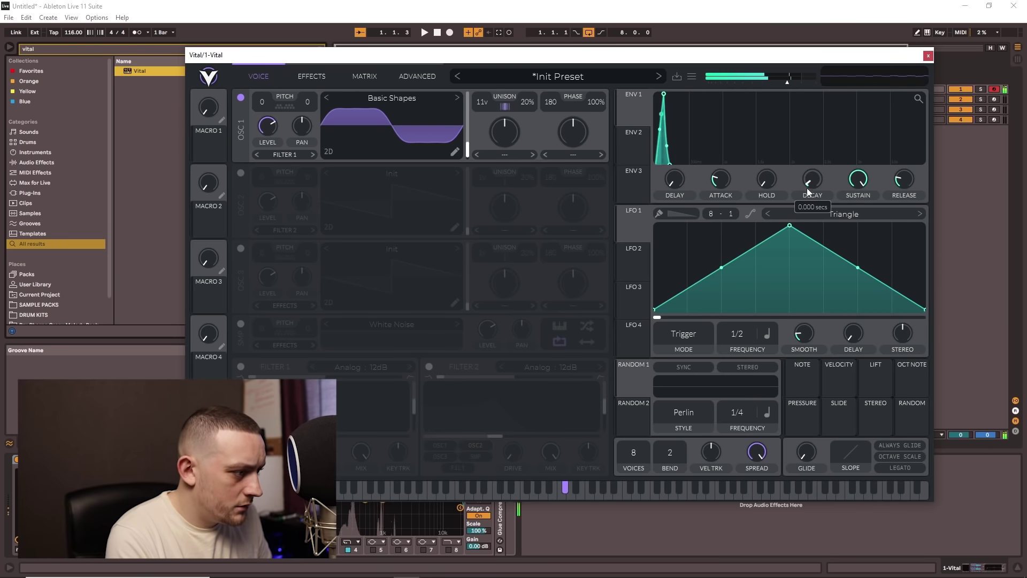
pyautogui.moveTo(908, 182); pyautogui.dragTo(910, 159)
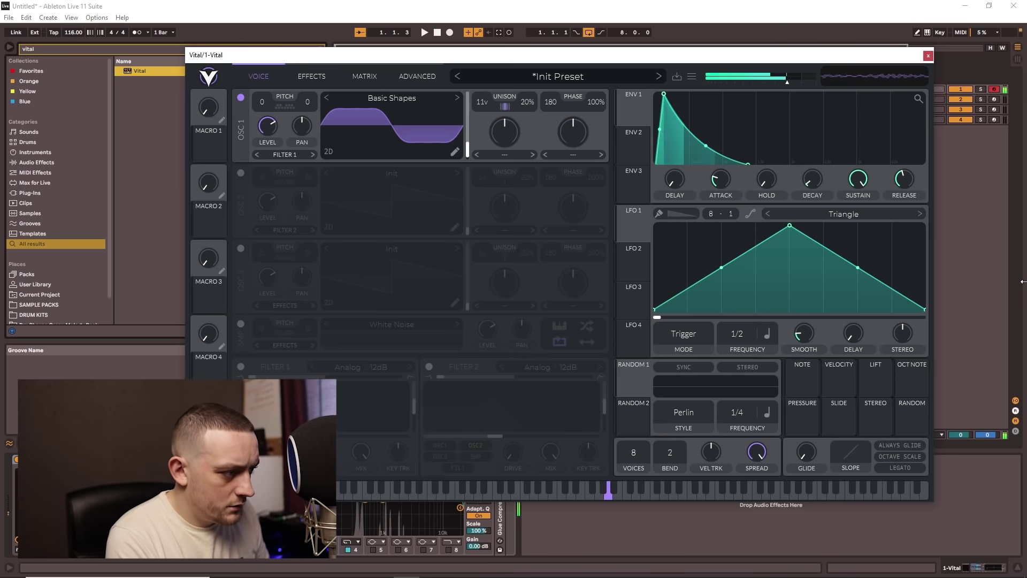
pyautogui.moveTo(904, 178); pyautogui.dragTo(899, 187)
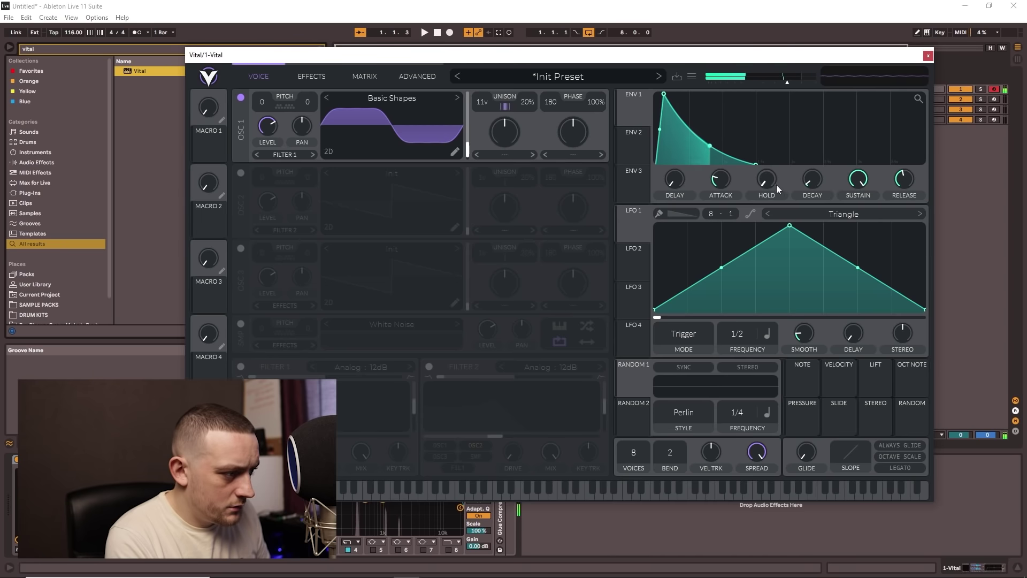
pyautogui.moveTo(768, 182)
pyautogui.moveTo(768, 170); pyautogui.dragTo(616, 141)
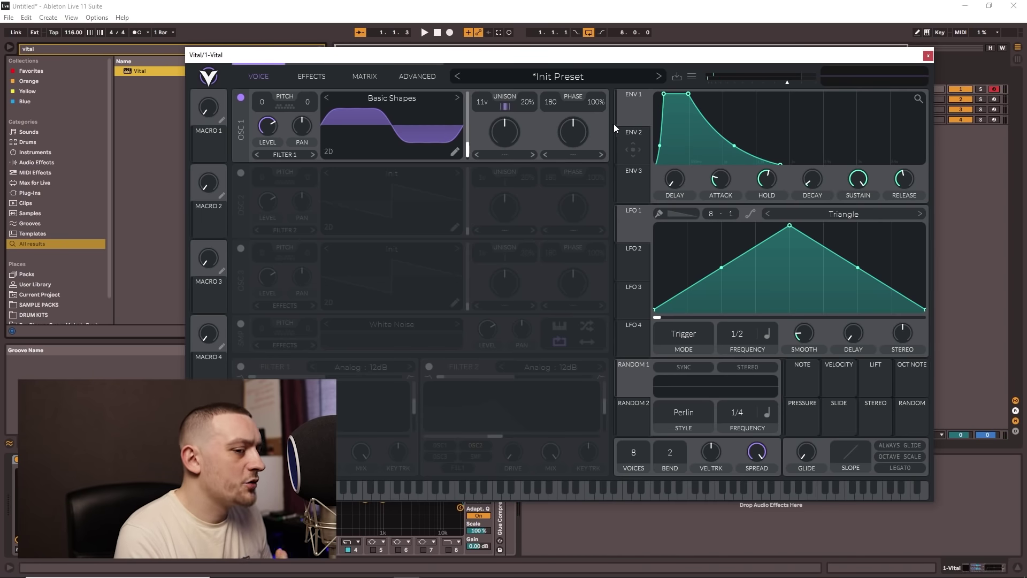
# - Enable Vital's Chorus effect, raise its mix, lower its depth and set its voices to 12
pyautogui.click(313, 76)
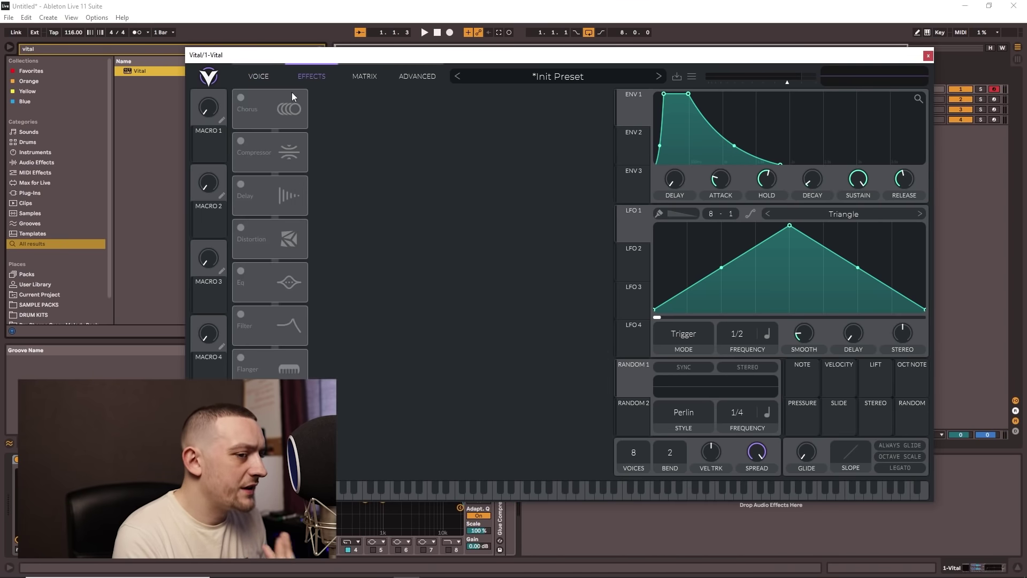
pyautogui.moveTo(274, 107); pyautogui.dragTo(306, 114)
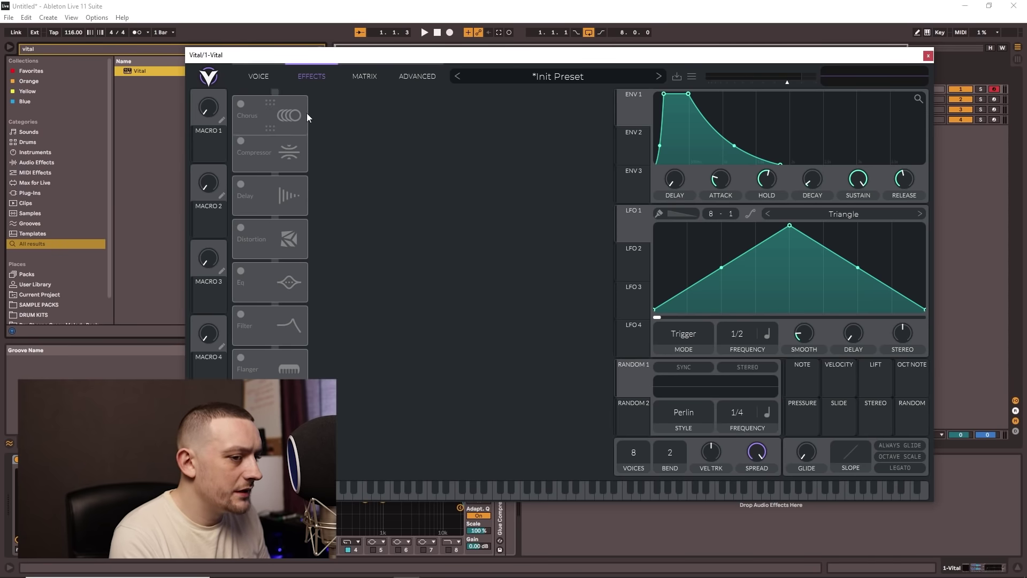
pyautogui.click(241, 98)
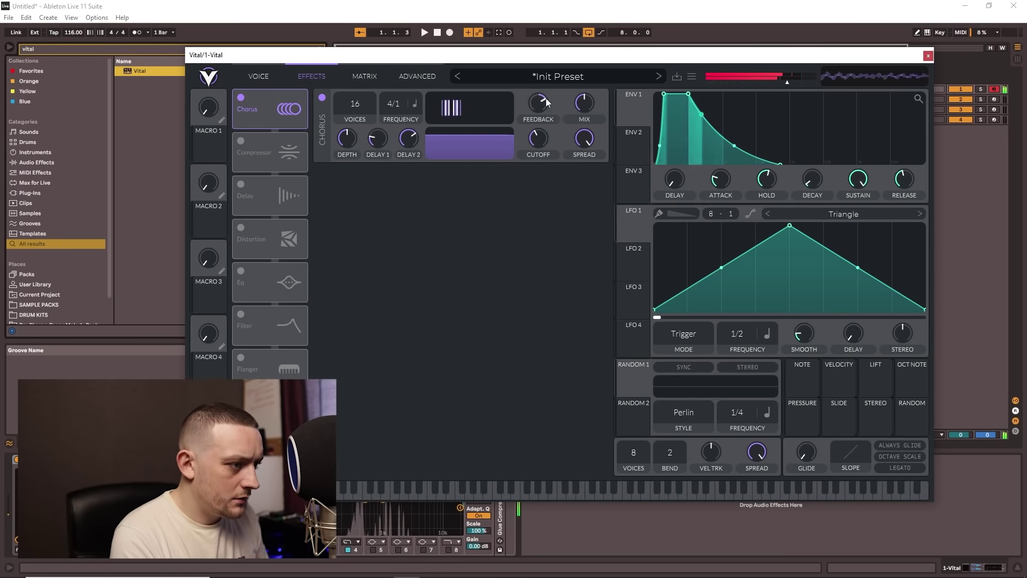
pyautogui.moveTo(592, 106); pyautogui.dragTo(586, 68)
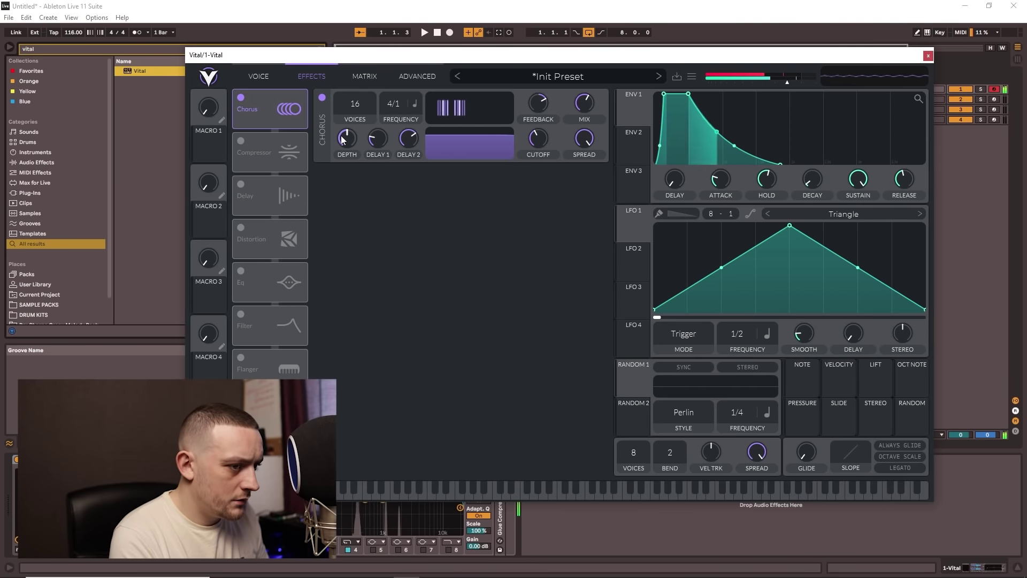
pyautogui.moveTo(347, 138); pyautogui.dragTo(342, 178)
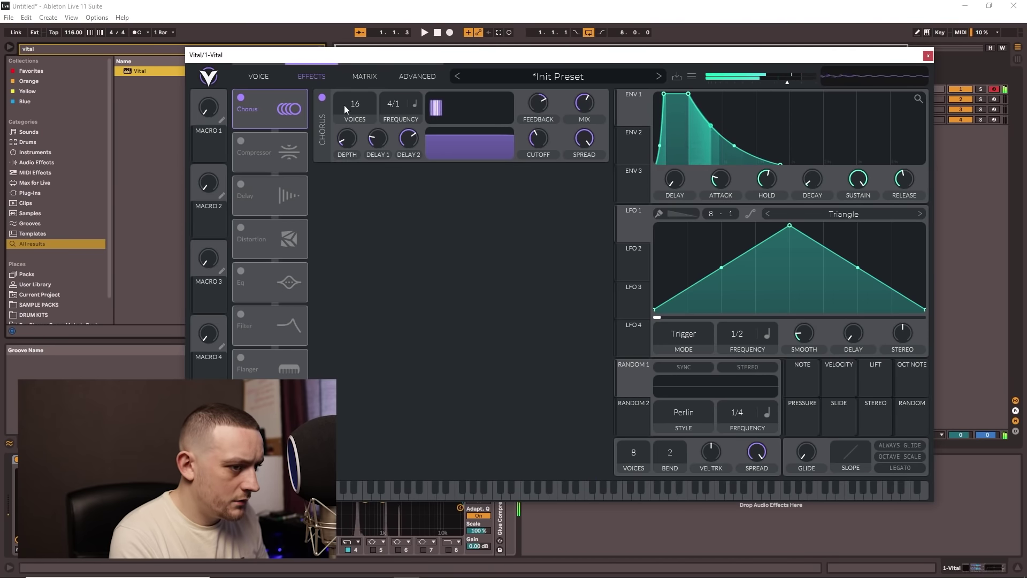
pyautogui.moveTo(355, 105); pyautogui.dragTo(347, 222)
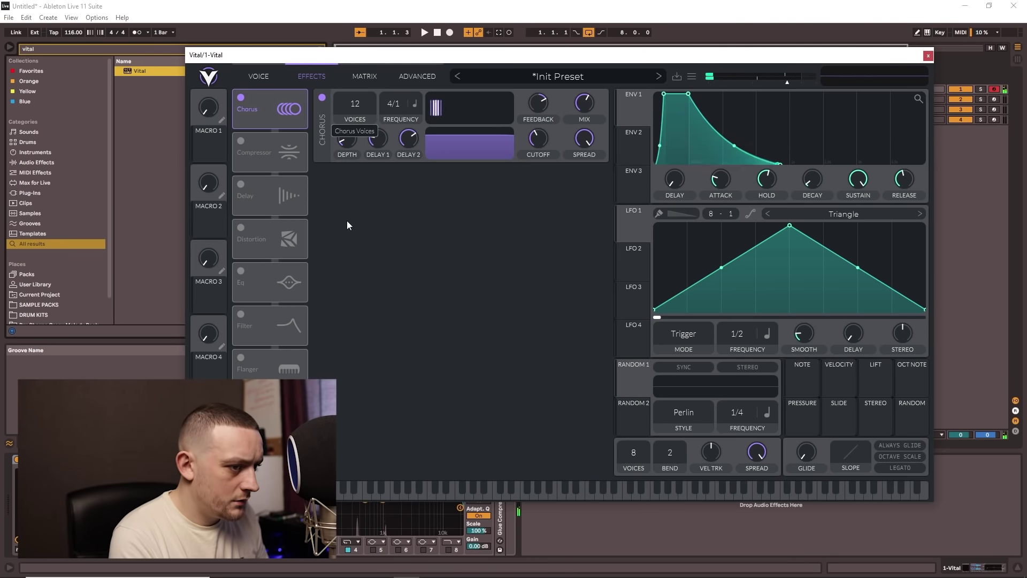
# - Enable Vital's Delay effect, place it directly after the Chorus in the effects chain, and lower its mix
pyautogui.click(240, 184)
pyautogui.moveTo(258, 189); pyautogui.dragTo(268, 152)
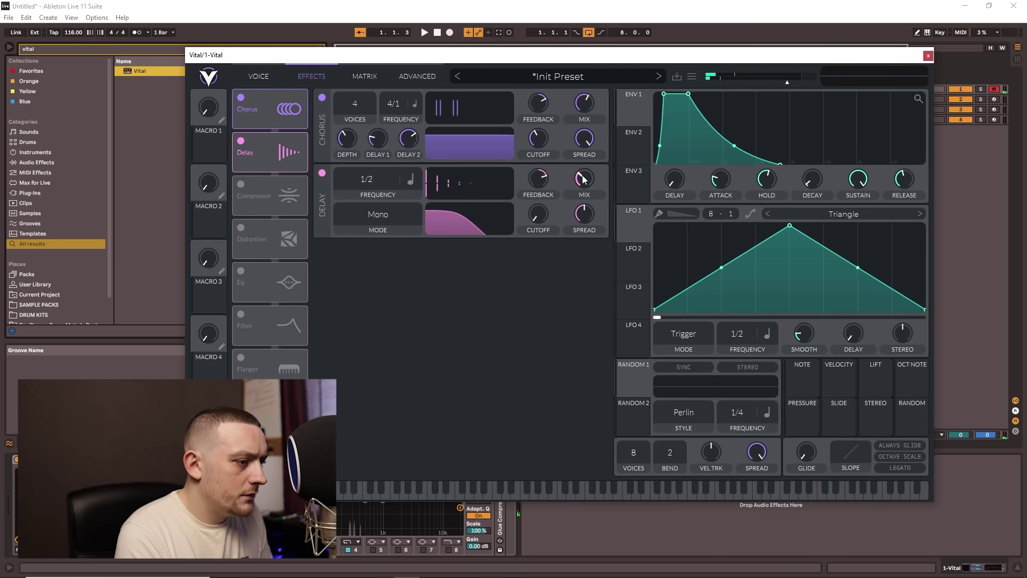
pyautogui.moveTo(582, 175)
pyautogui.mouseDown()
pyautogui.moveTo(582, 202)
pyautogui.moveTo(568, 185)
pyautogui.mouseUp()
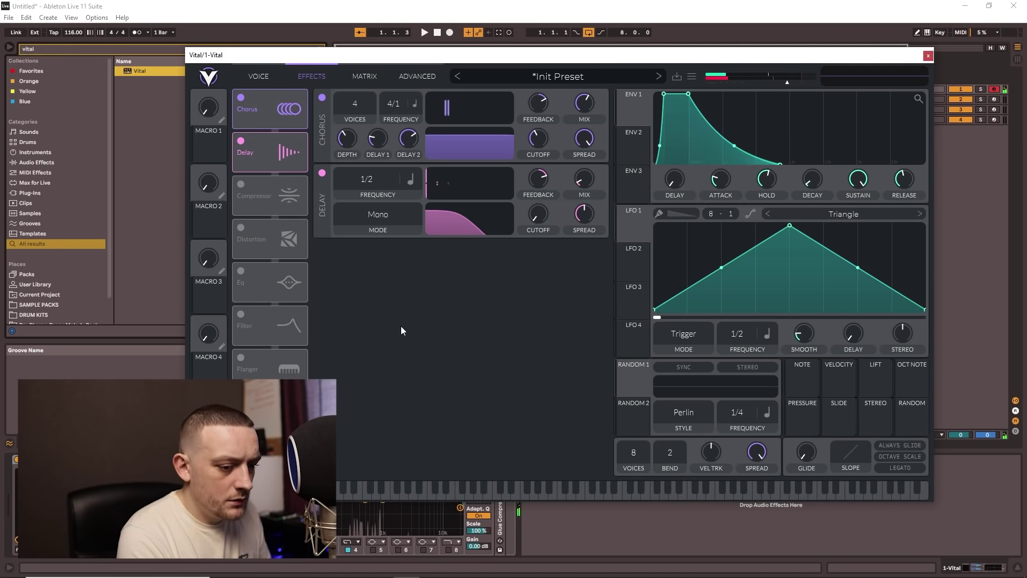
# - Enable Vital's Reverb, place it directly after the Delay, and pull down its high and low shelves
pyautogui.click(241, 444)
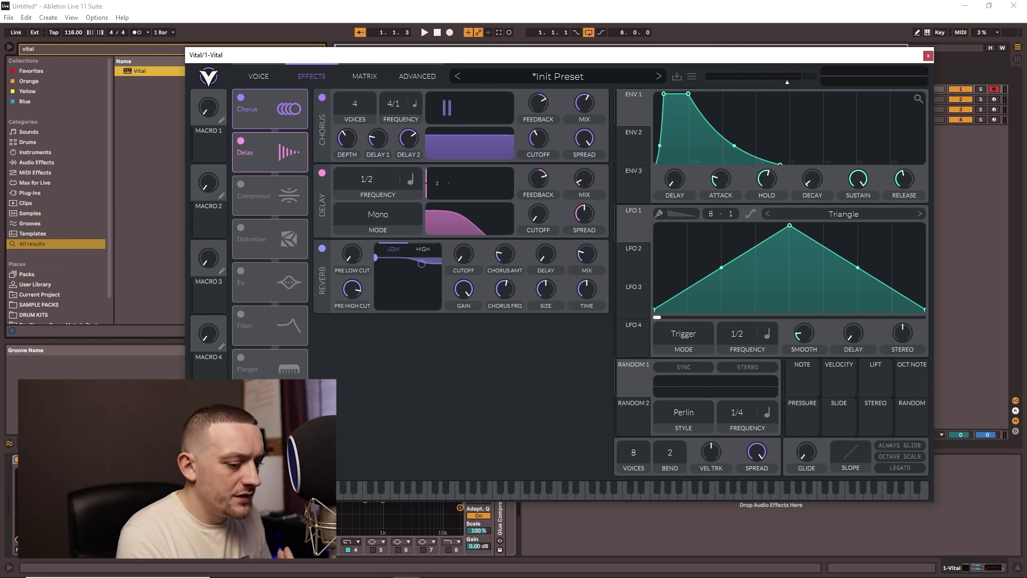
pyautogui.moveTo(270, 454); pyautogui.dragTo(315, 206)
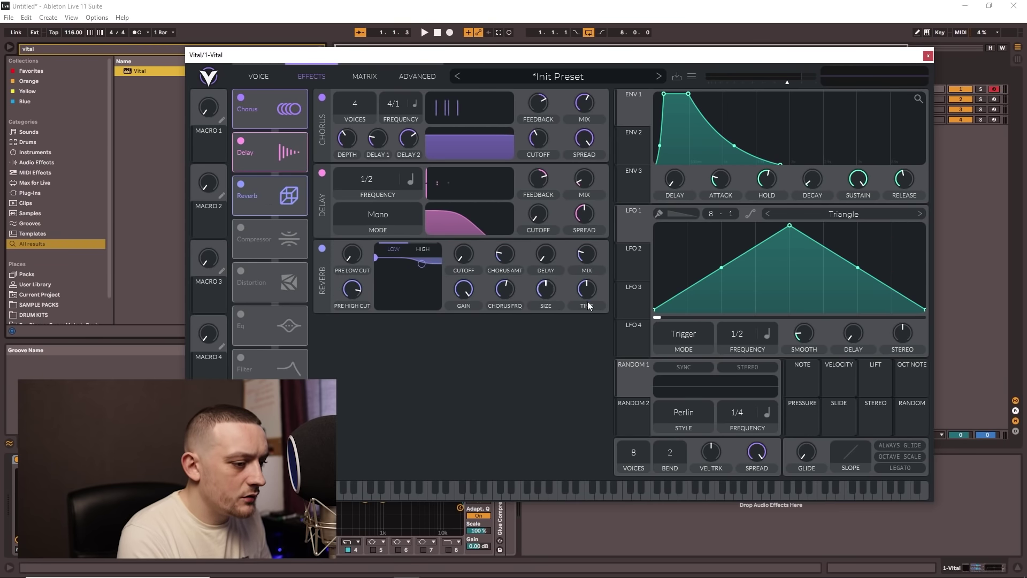
pyautogui.moveTo(421, 263); pyautogui.dragTo(417, 288)
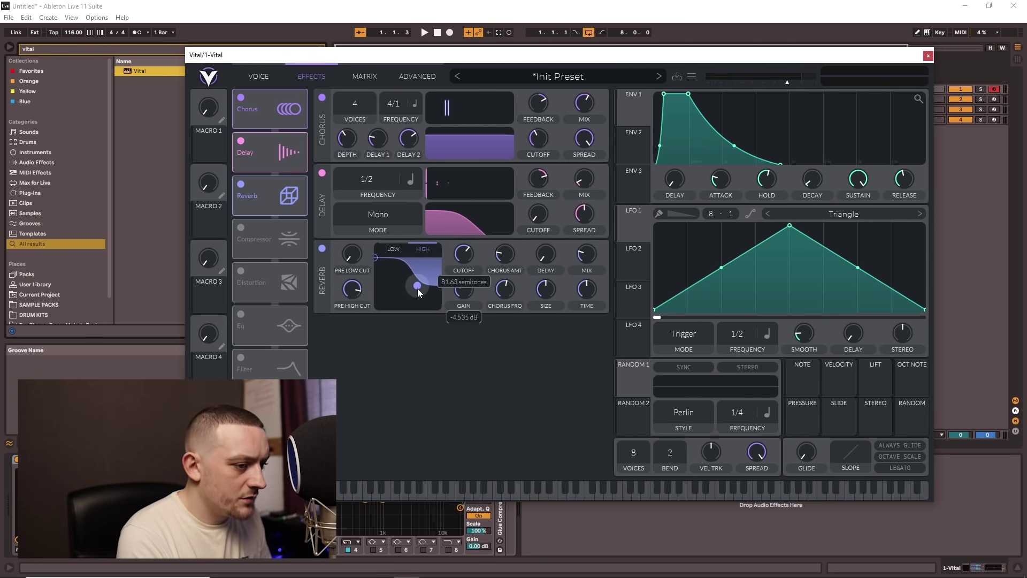
pyautogui.moveTo(376, 258); pyautogui.dragTo(386, 300)
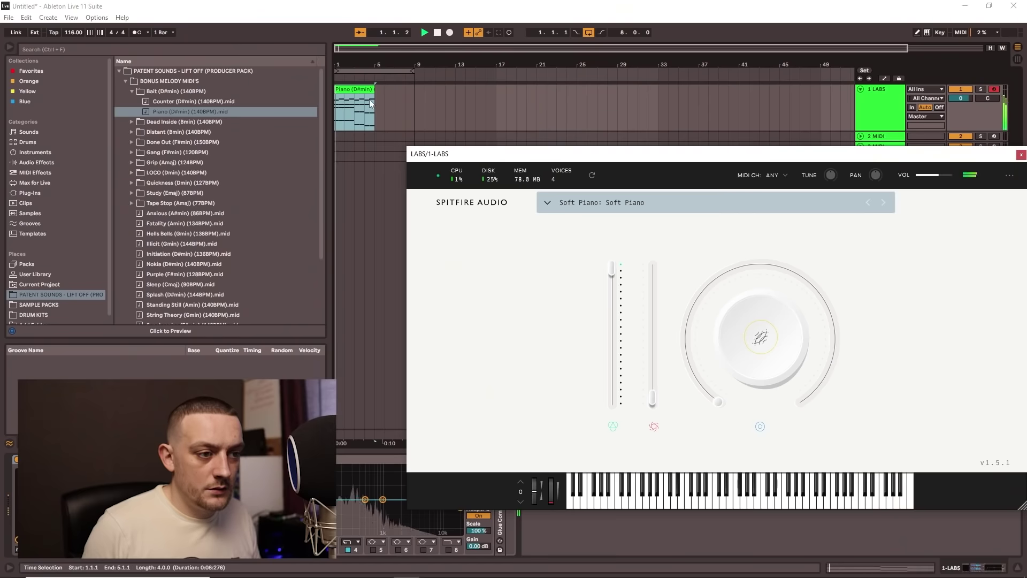
# - Duplicate the Piano (D#min) clip directly after itself on the LABS track
pyautogui.click(363, 89)
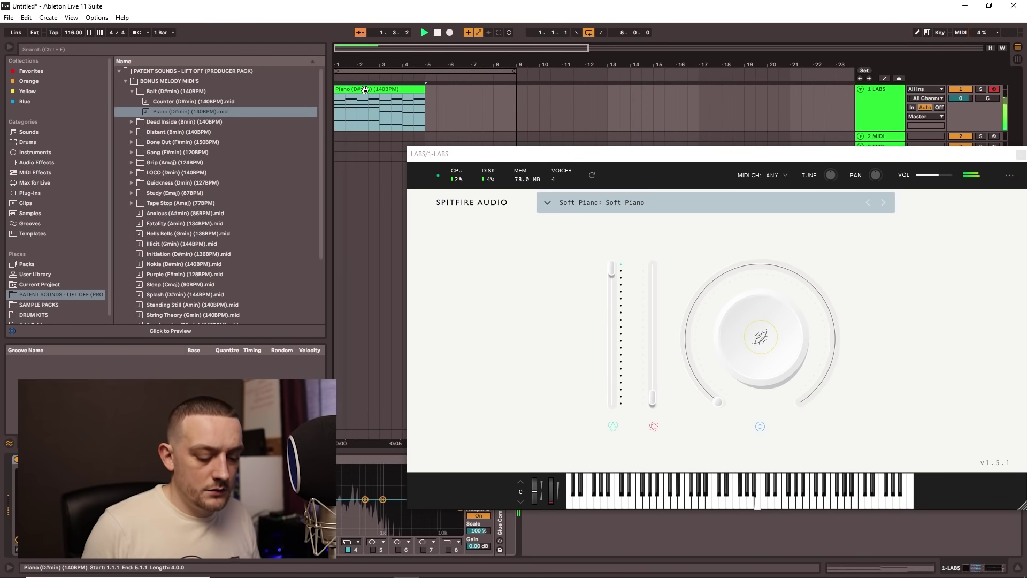
pyautogui.hotkey('ctrl', 'd')
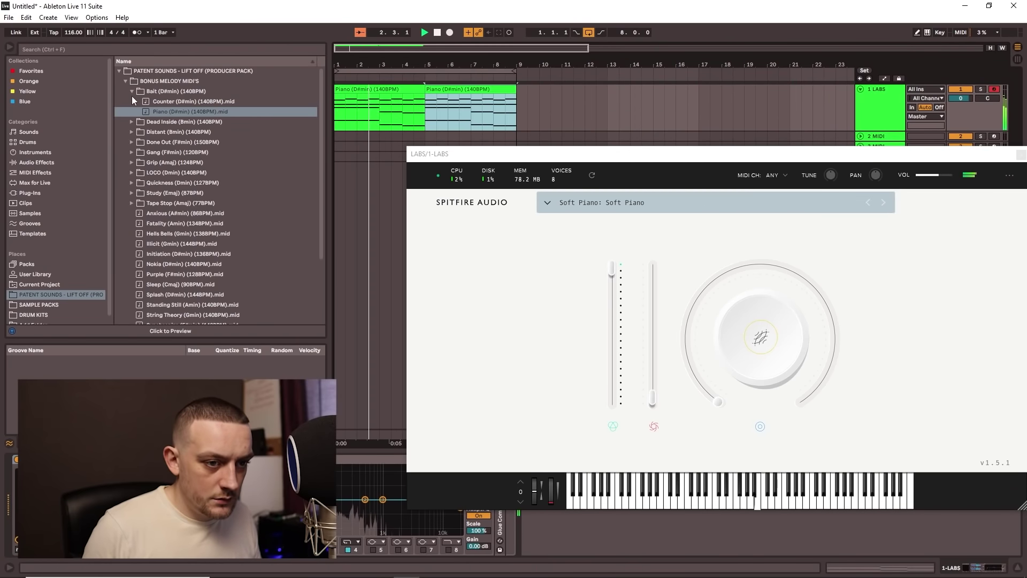
# - Place the Dead Inside folder's Piano (Bmin) (140BPM) MIDI at bar 1 of the LABS track and expand the Distant (Bmin) folder
pyautogui.click(125, 80)
pyautogui.press('Right')
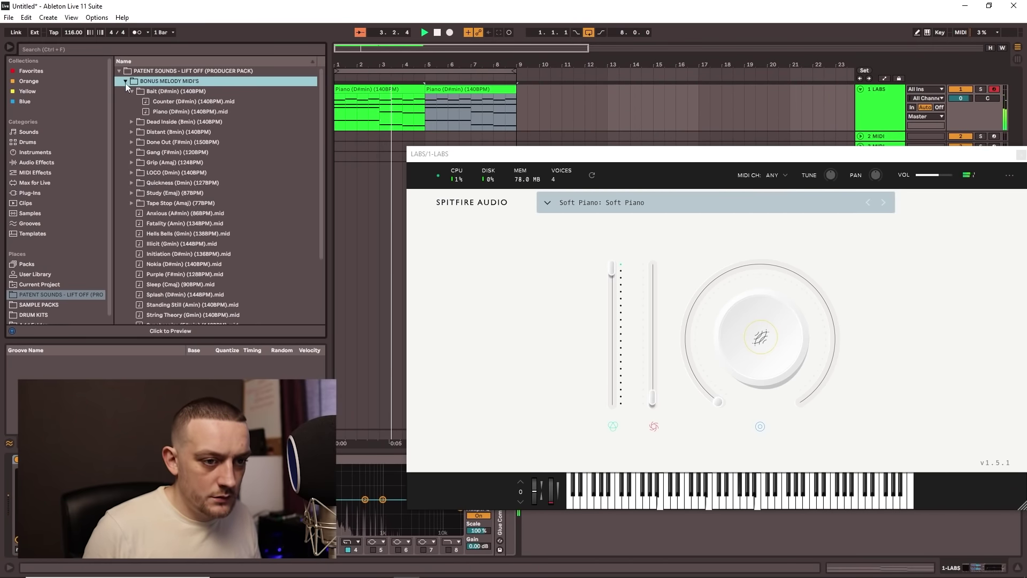
pyautogui.press('Down')
pyautogui.click(131, 105)
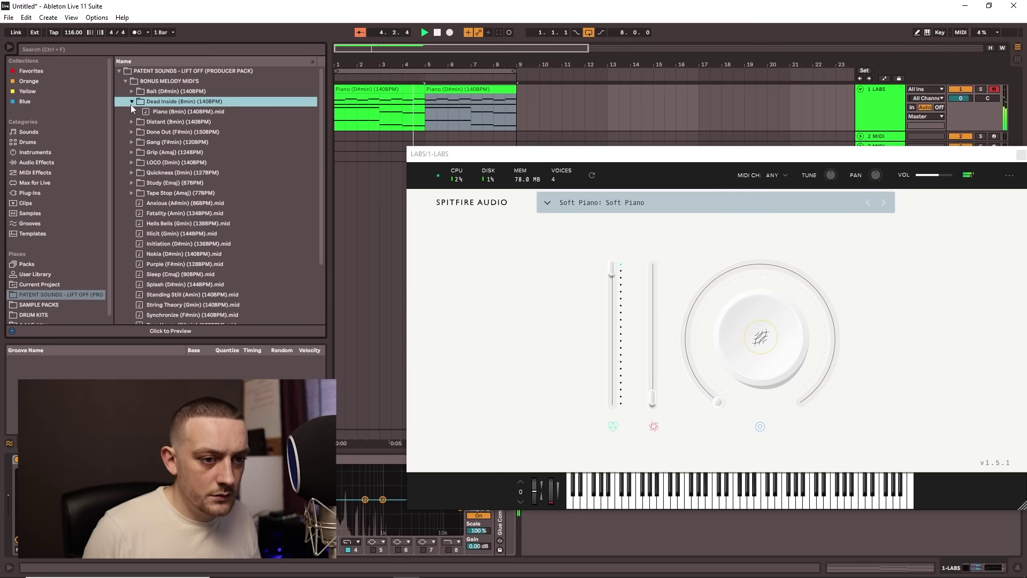
pyautogui.moveTo(150, 113)
pyautogui.mouseDown()
pyautogui.moveTo(350, 115)
pyautogui.moveTo(157, 113)
pyautogui.mouseUp()
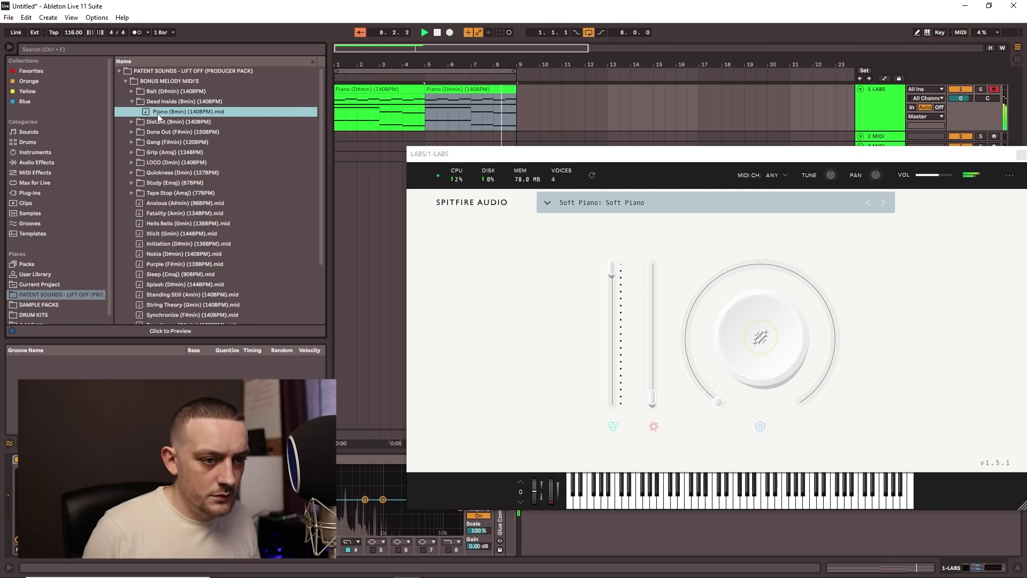
pyautogui.moveTo(158, 113); pyautogui.dragTo(367, 123)
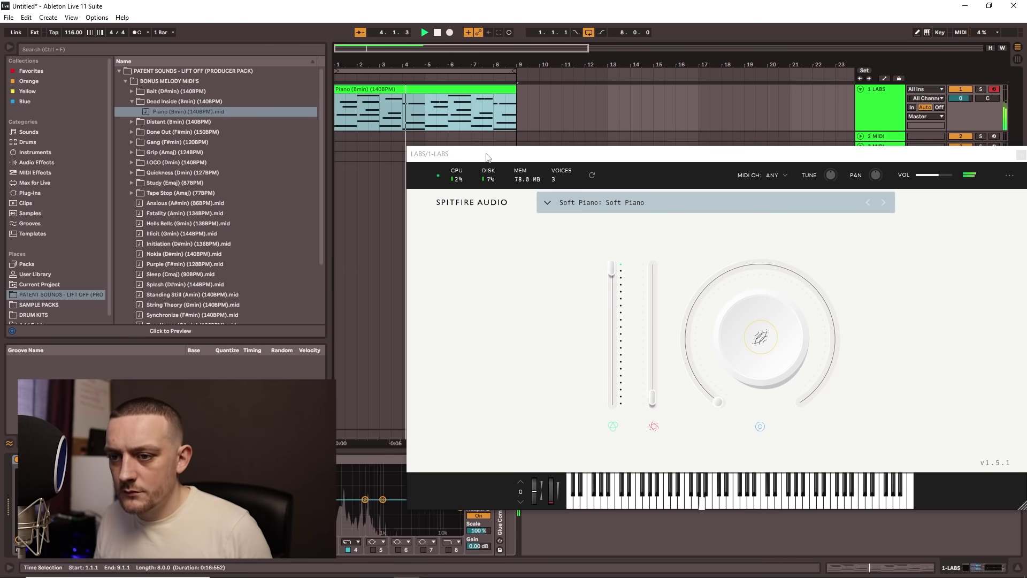
pyautogui.click(131, 121)
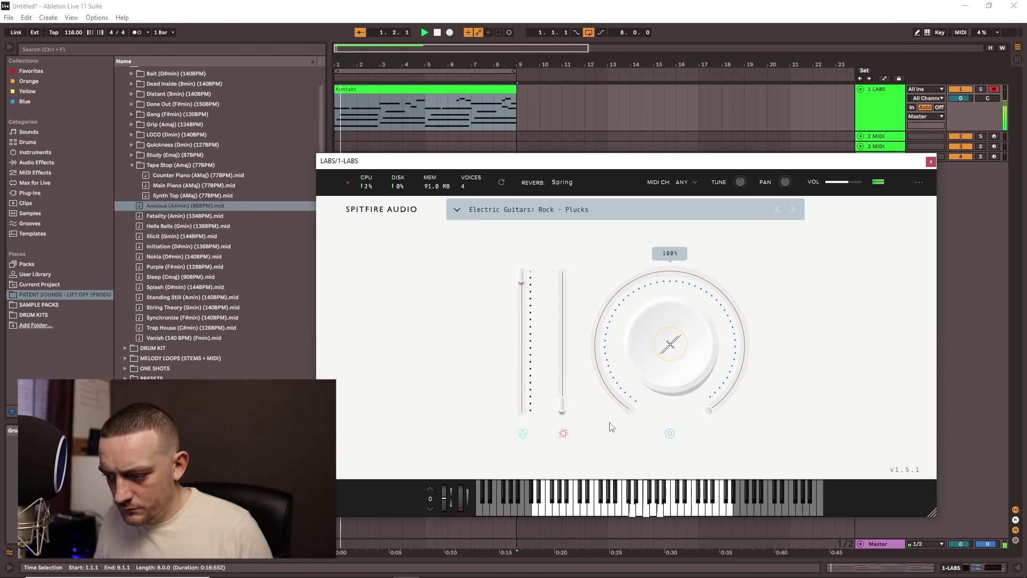
# - Open the LABS preset list and place the Vanish (140 BPM) (Fmin) MIDI file at bar 1 of the LABS track
pyautogui.click(456, 210)
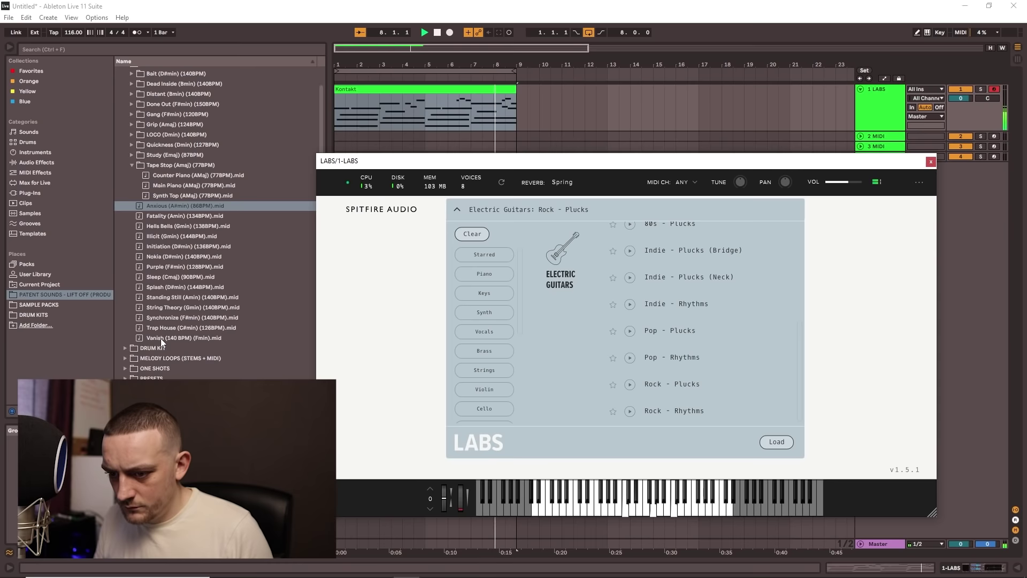
pyautogui.moveTo(160, 338); pyautogui.dragTo(336, 108)
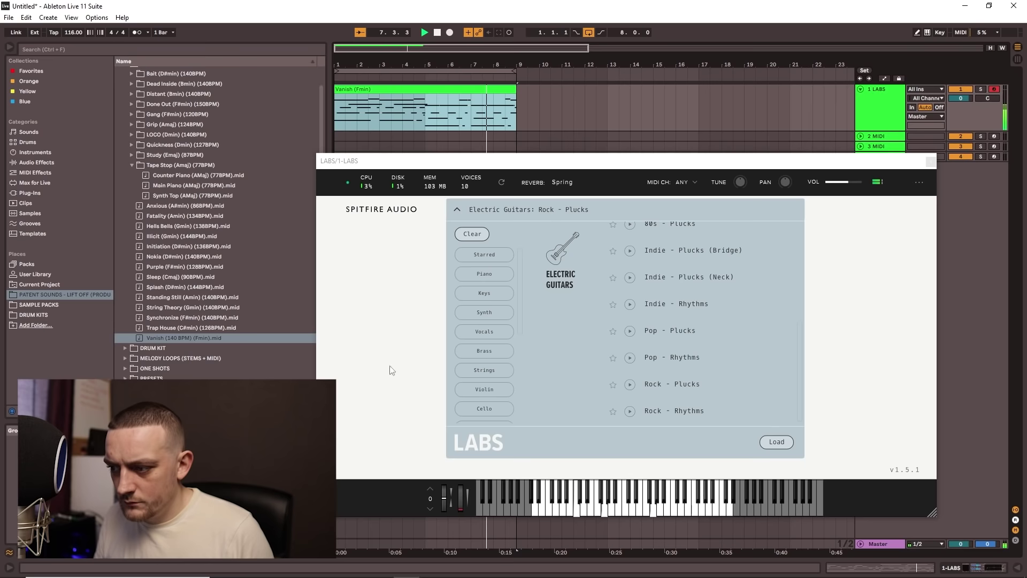
pyautogui.scroll(-1, 667, 377)
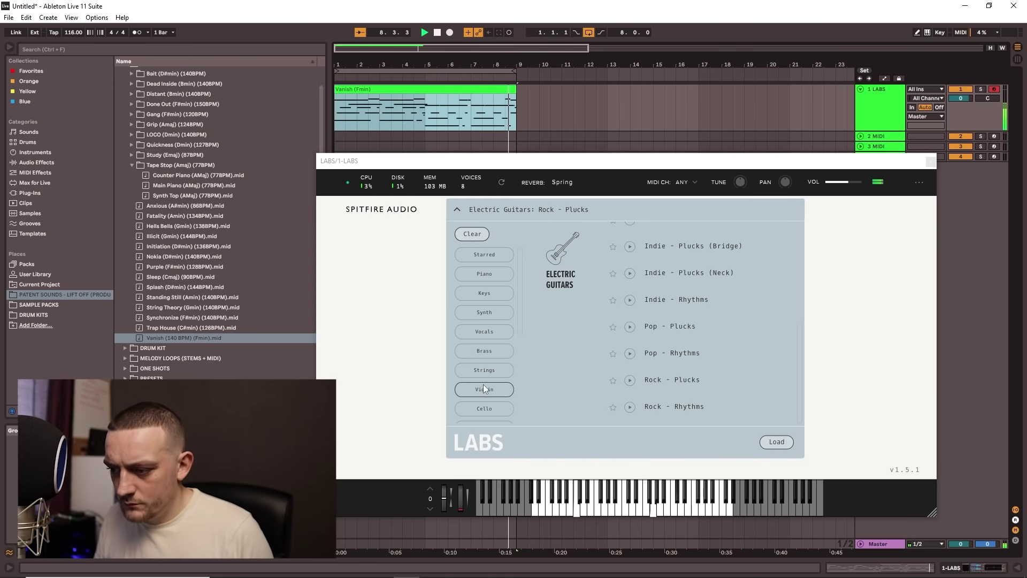
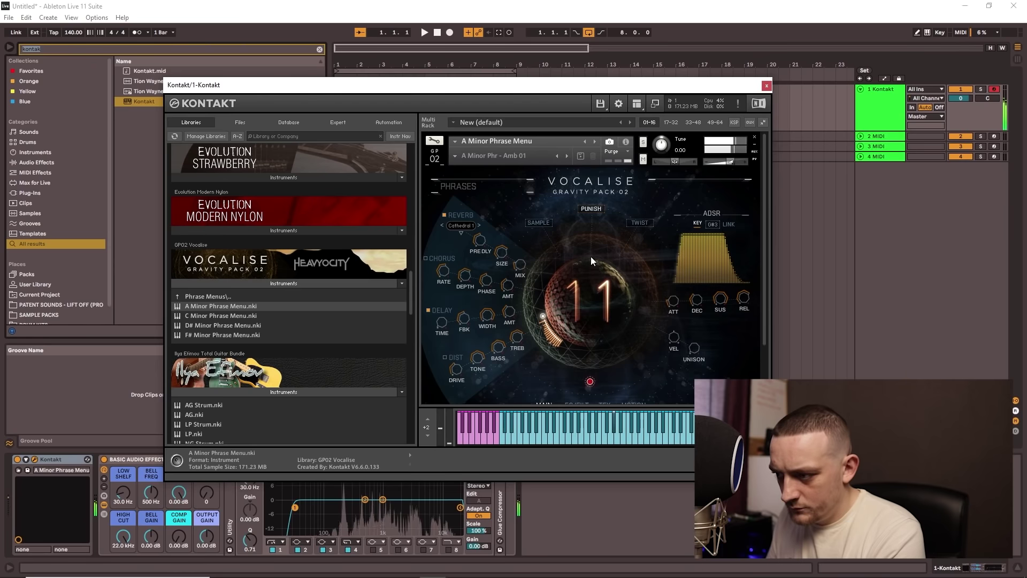
# - Turn up the Punish amount in Kontakt's Vocalise instrument and switch its central control to Twist
pyautogui.moveTo(543, 315); pyautogui.dragTo(669, 150)
pyautogui.click(629, 220)
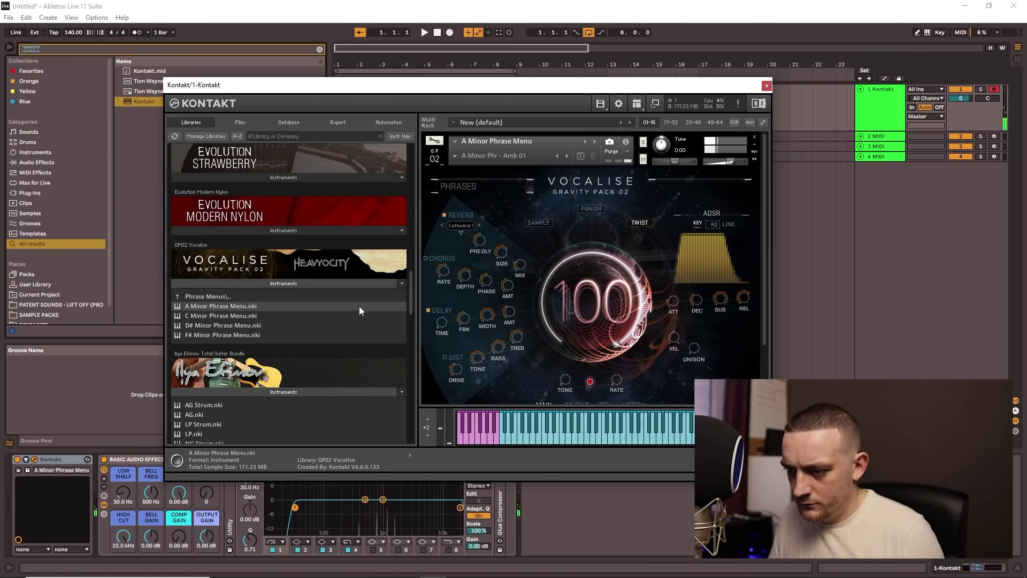
# - Load Gypsy Romantic Violin.nki from the Balkan Ethnic Orchestra library
pyautogui.scroll(-10, 355, 342)
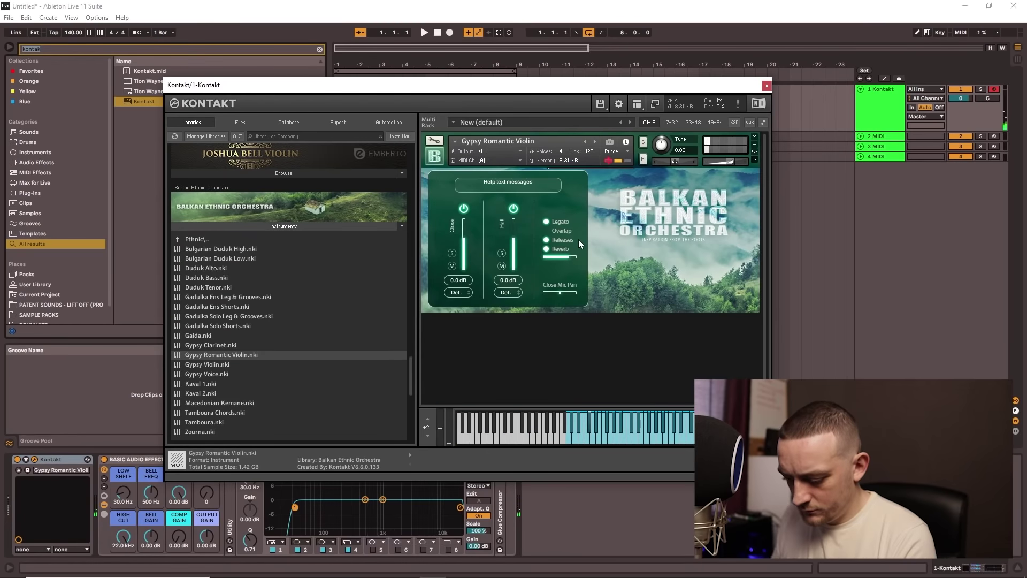